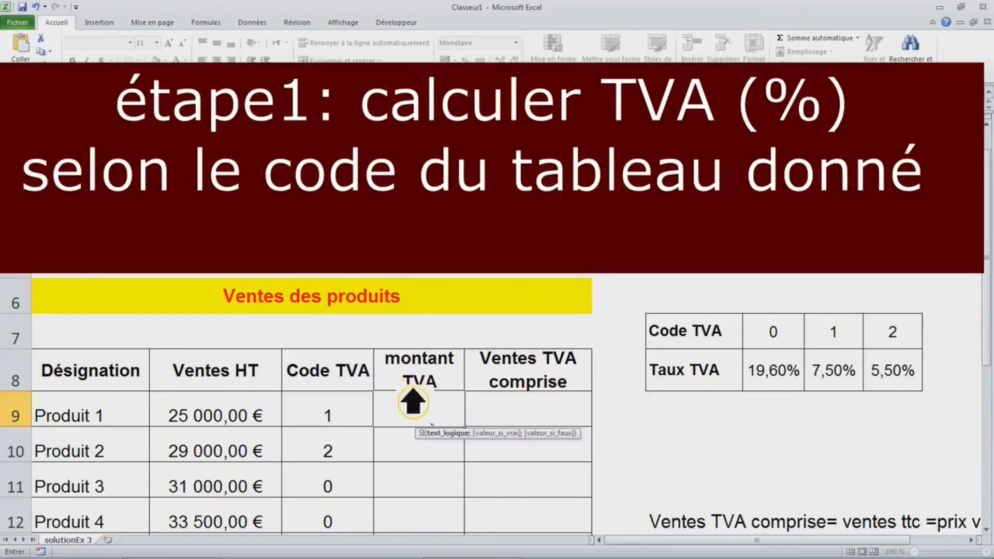
- Start an SI formula in D9 that tests C9=$I$7 and returns the rate in $I$8 when true
text(=si(C9=I7)
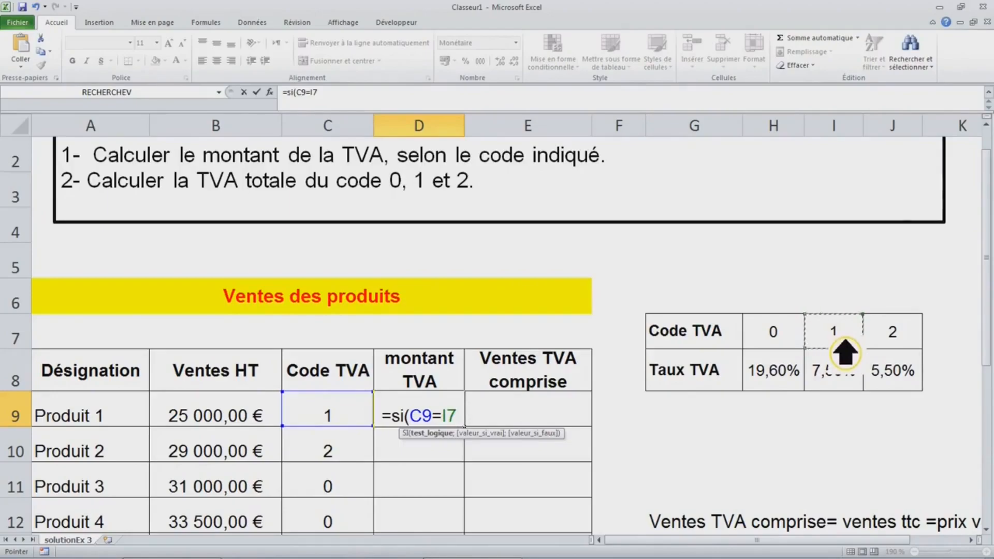
key(F4)
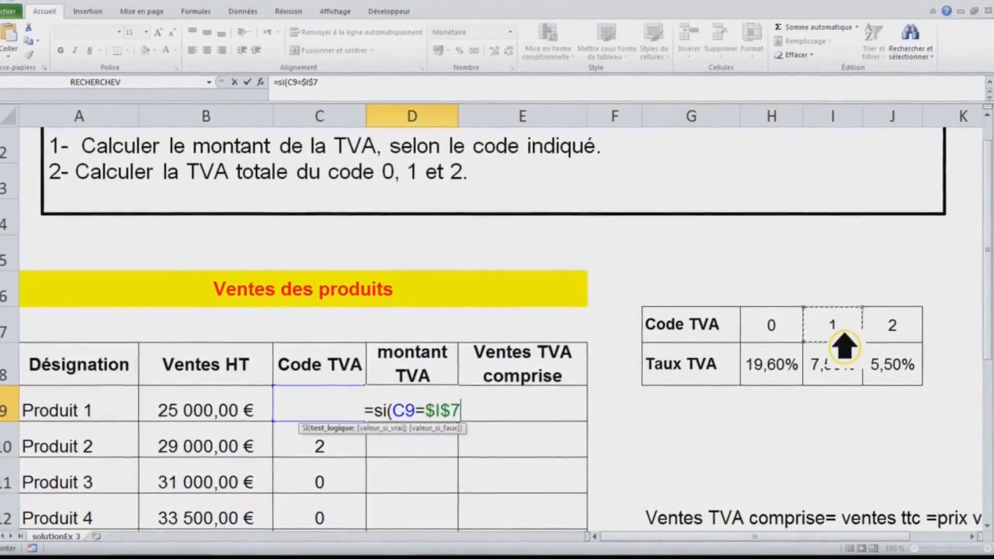
text(;)
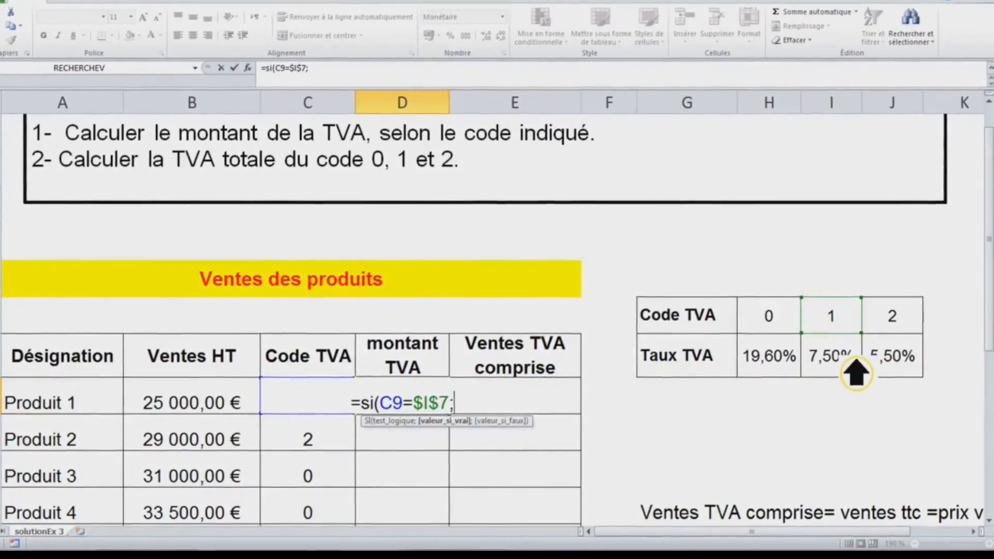
click(856, 374)
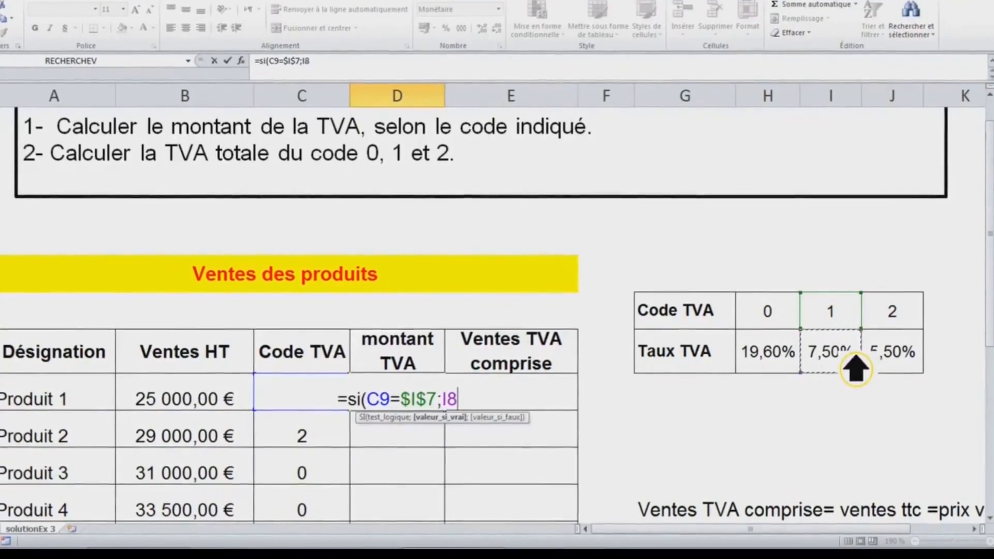
key(F4)
- Nest a second SI in the D9 formula that tests C9=$H$7 and returns $H$8 when true
text(;si()
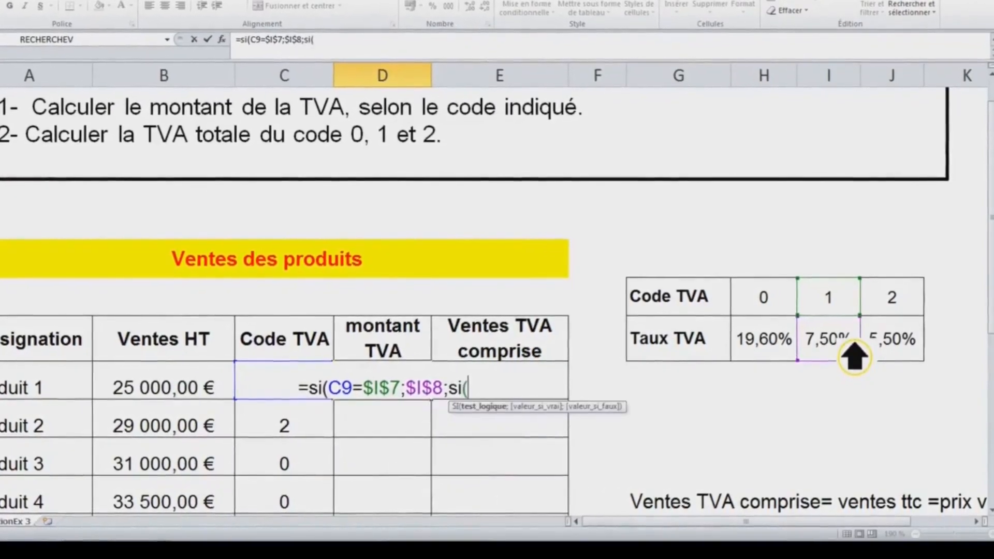
click(313, 426)
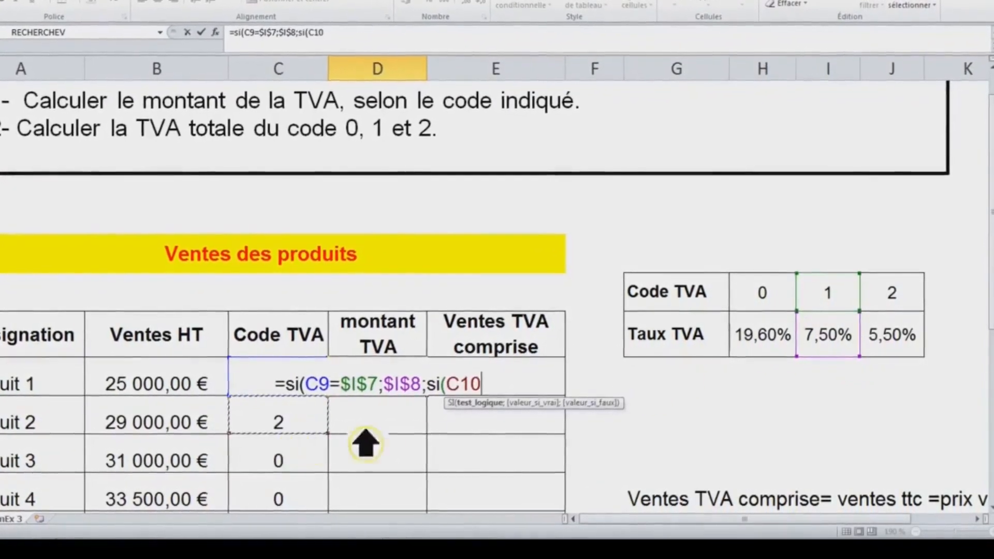
key(Up)
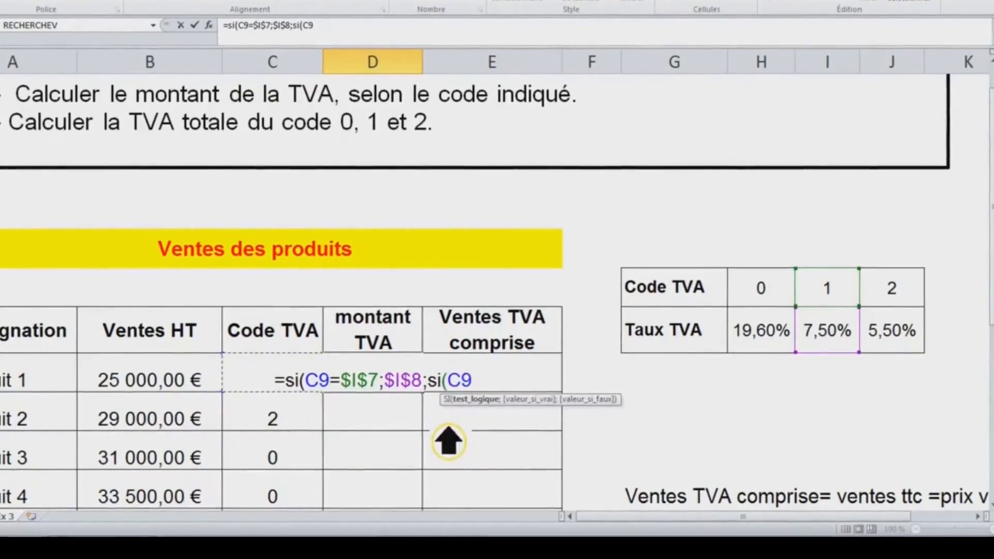
text(=)
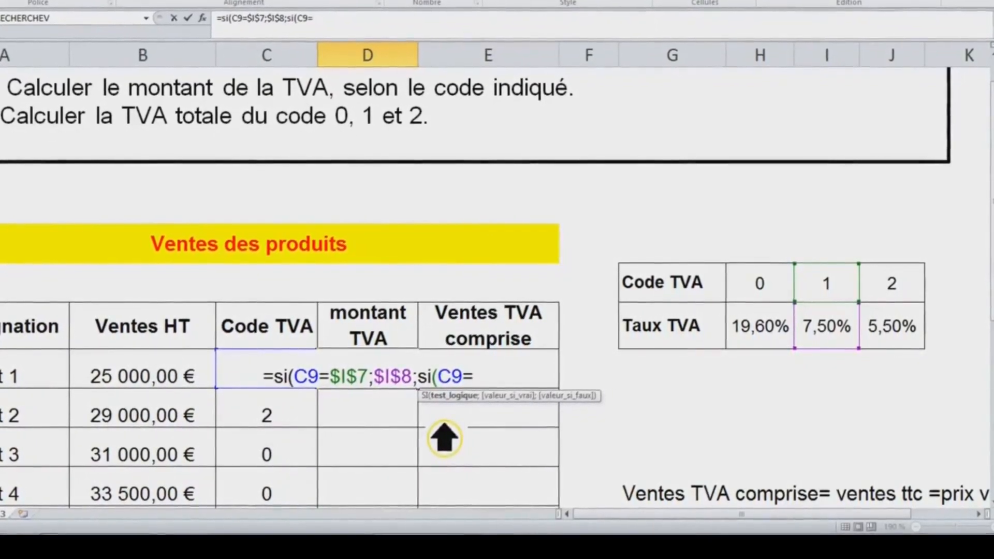
click(774, 290)
key(F4)
text(;)
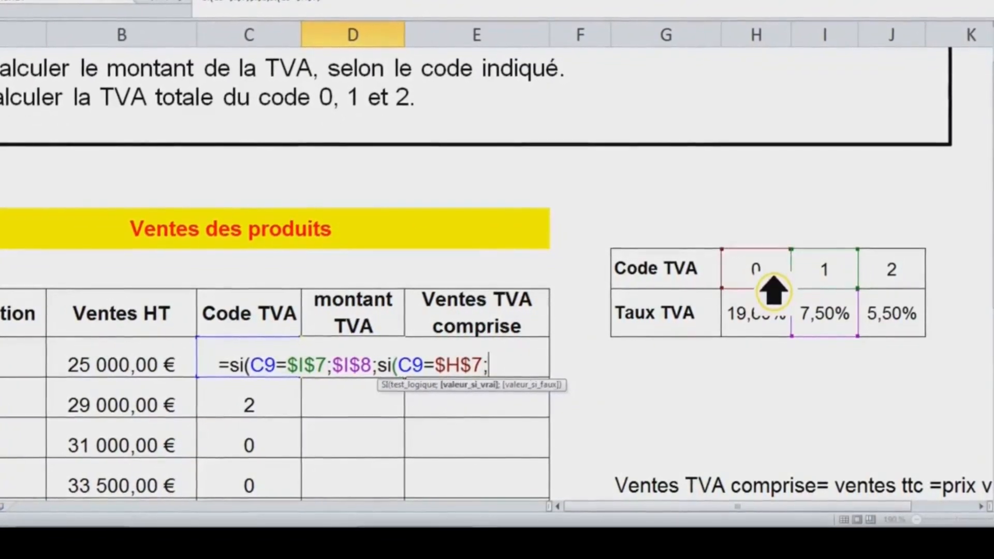
click(777, 318)
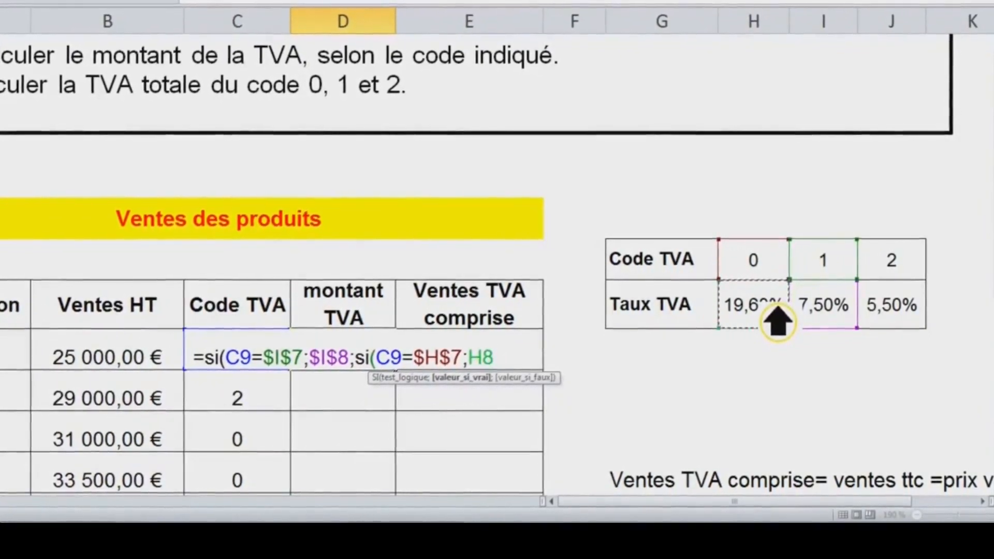
key(F4)
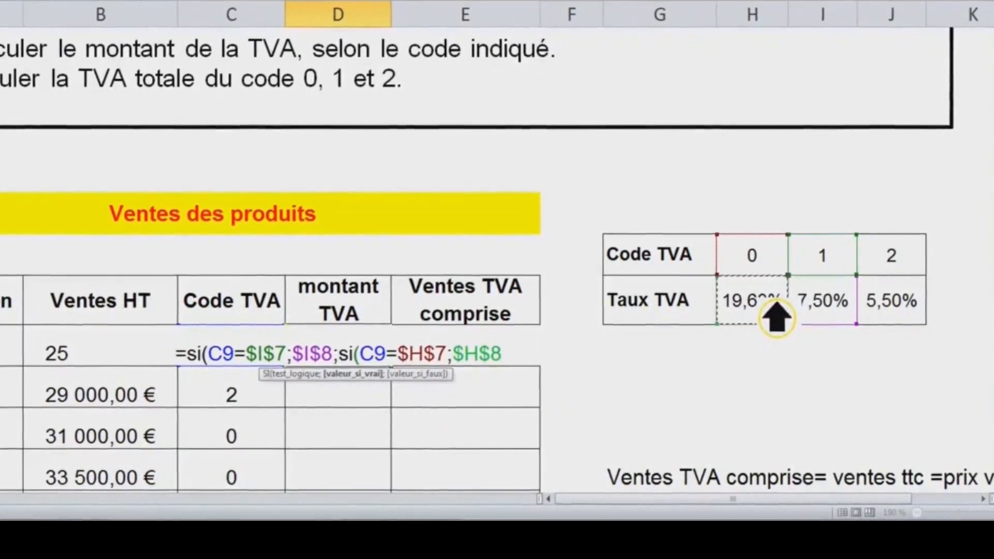
- Complete the nested SI in D9 with $J$8 as the value if false and accept the proposed closing-parenthesis correction
text(;)
click(900, 308)
key(F4)
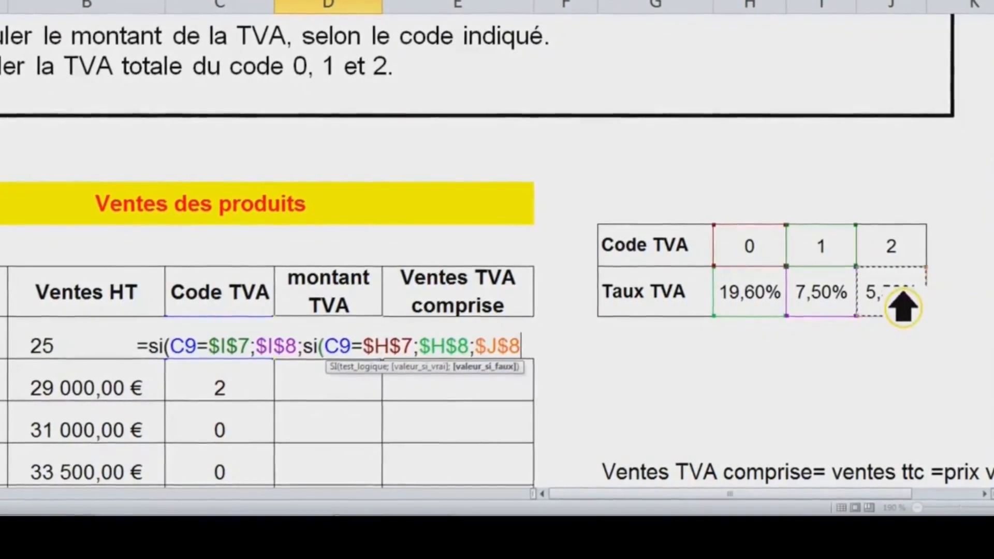
text())
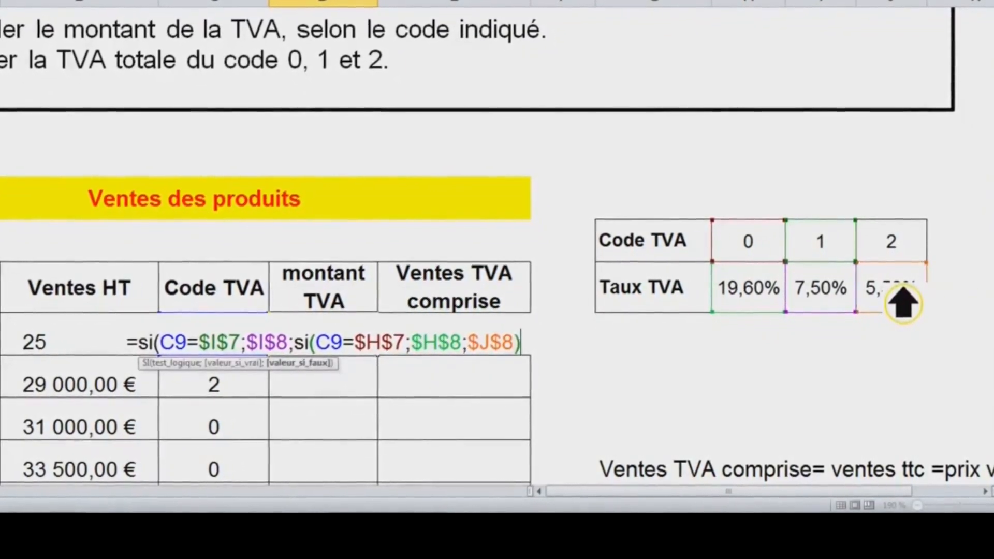
key(Return)
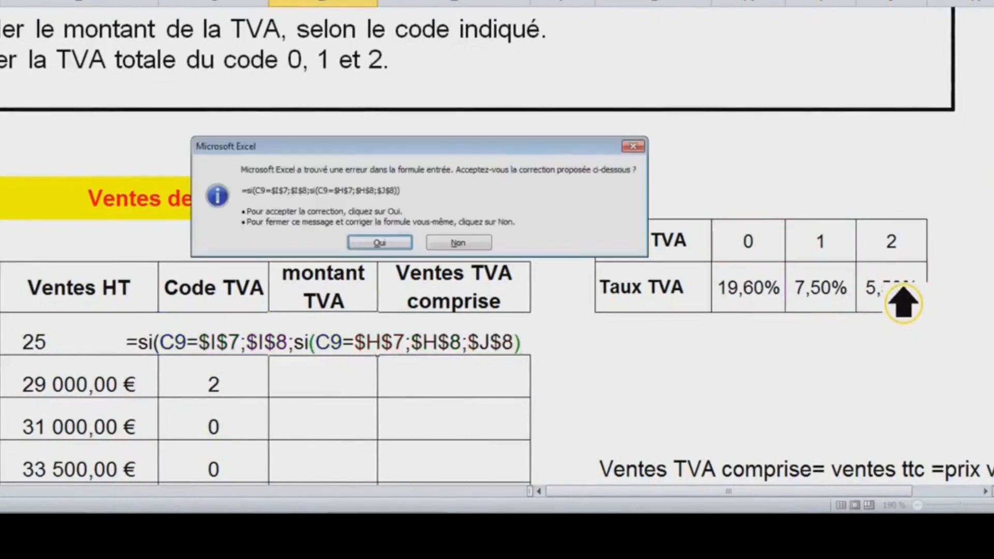
click(380, 243)
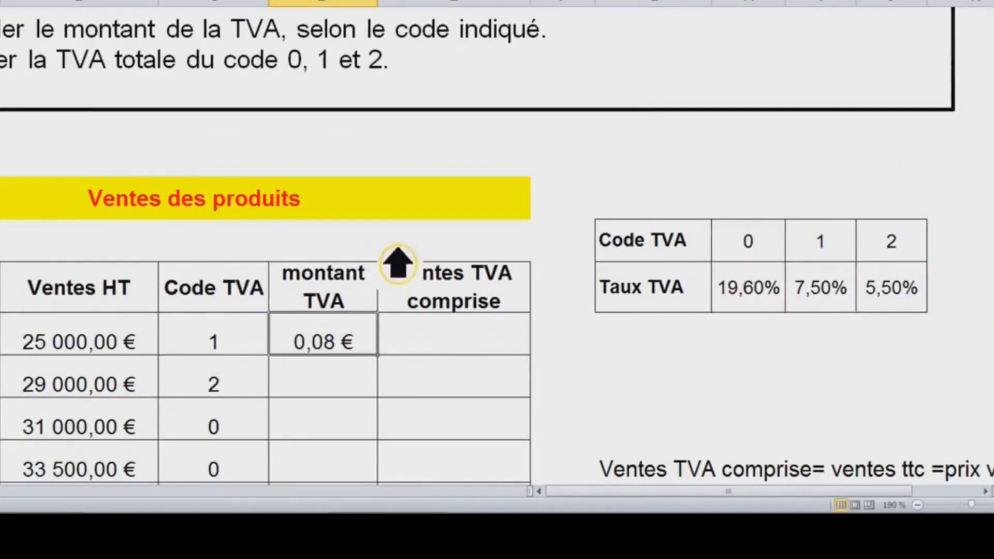
- Format D9 as a percentage with two decimals
double_click(362, 348)
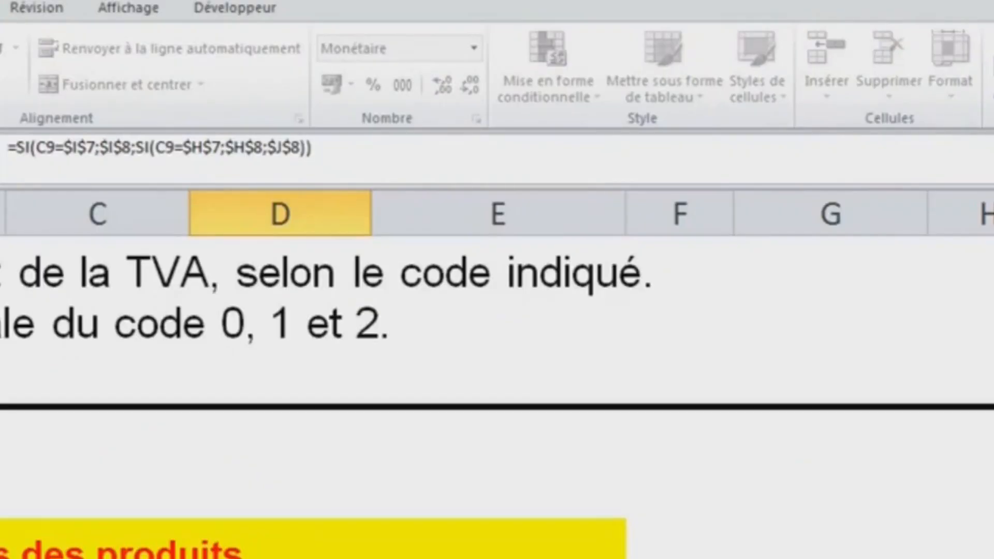
key(Escape)
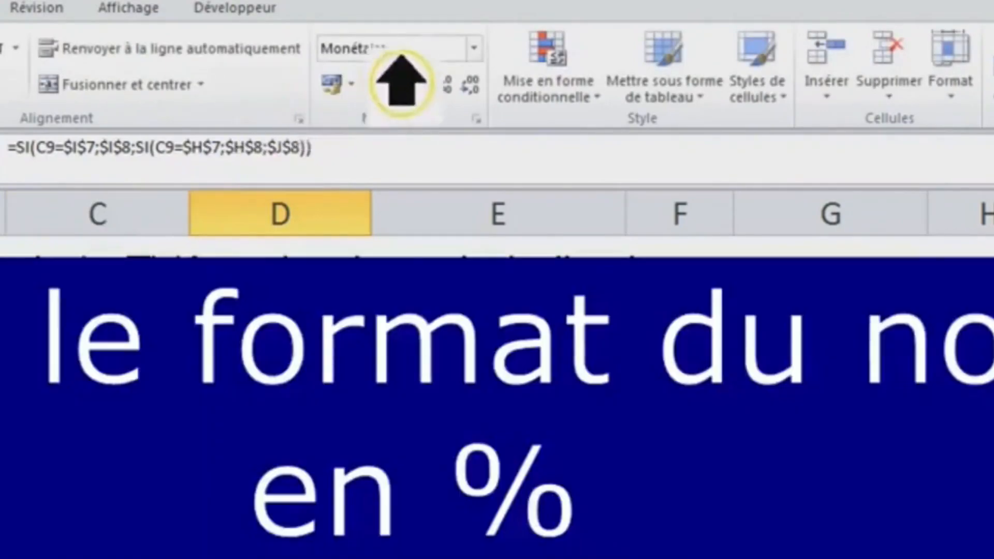
click(435, 49)
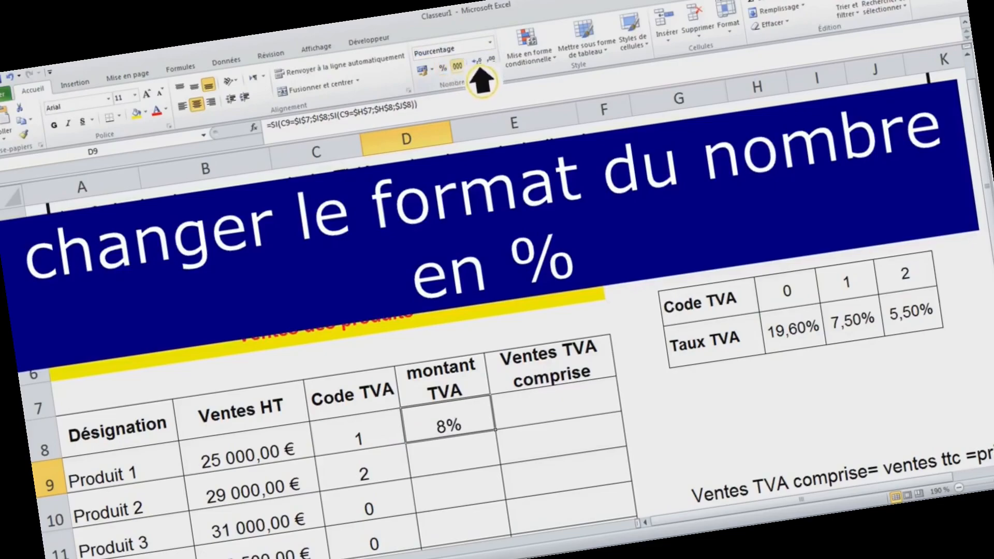
click(477, 62)
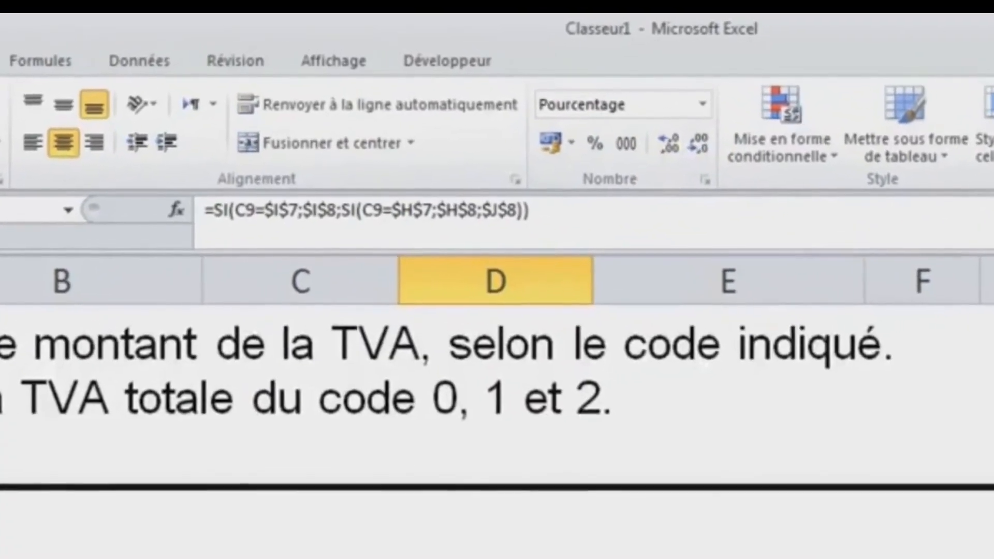
- Highlight the code 1 cells I7:I8 and the result cell D9 with a yellow fill and red font
click(989, 554)
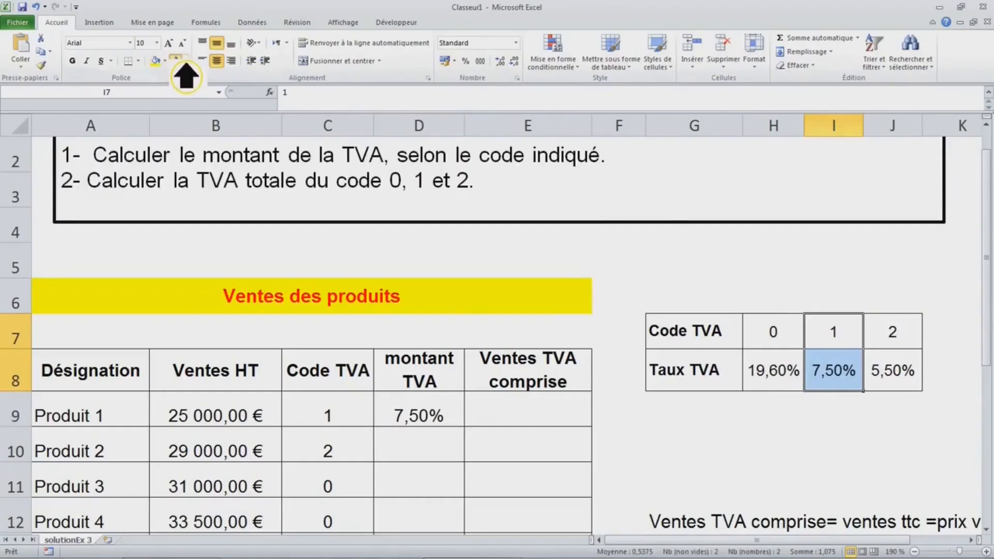
click(165, 61)
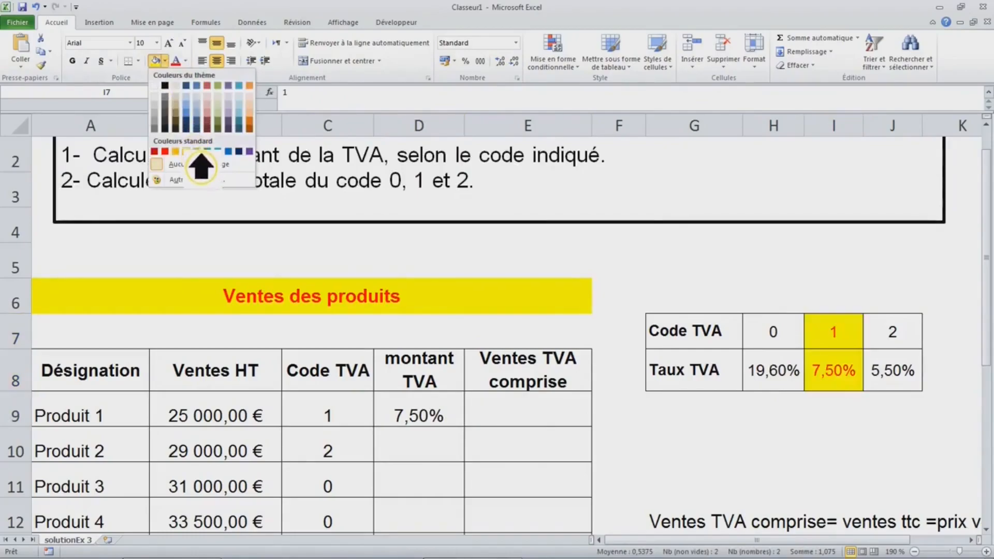
click(201, 154)
click(442, 423)
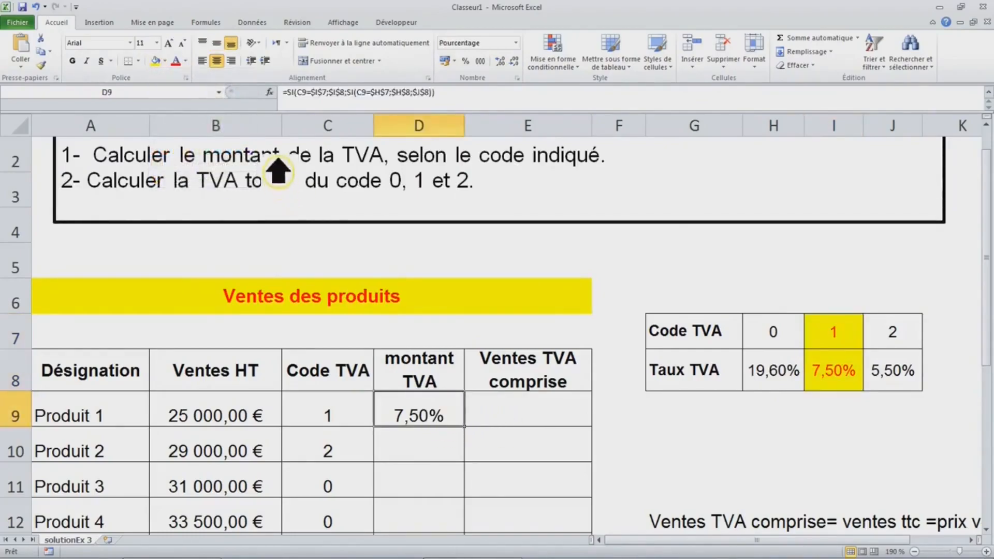
click(176, 61)
click(155, 60)
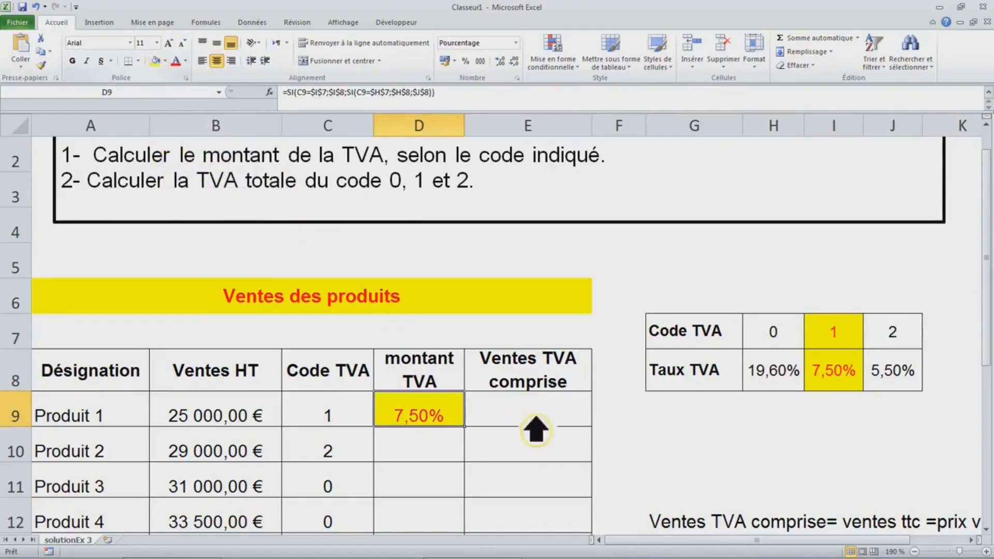
- Fill the D9 rate formula down the montant TVA column for the remaining products
click(850, 386)
click(455, 417)
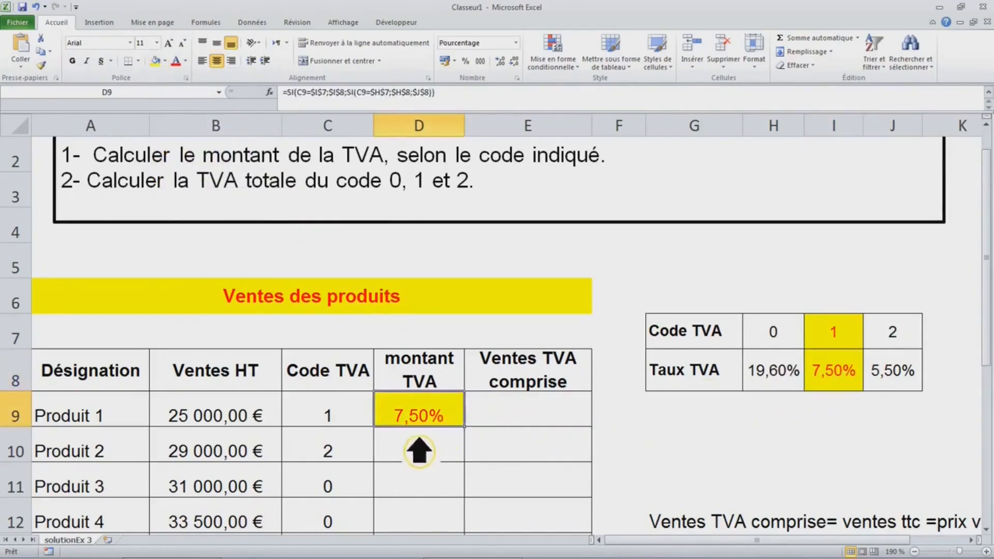
click(349, 457)
click(460, 405)
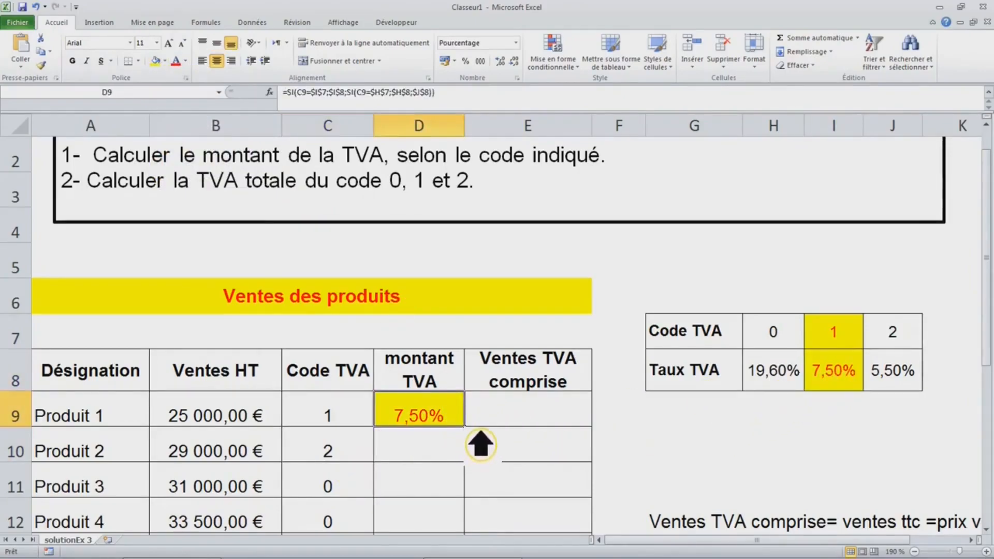
double_click(465, 427)
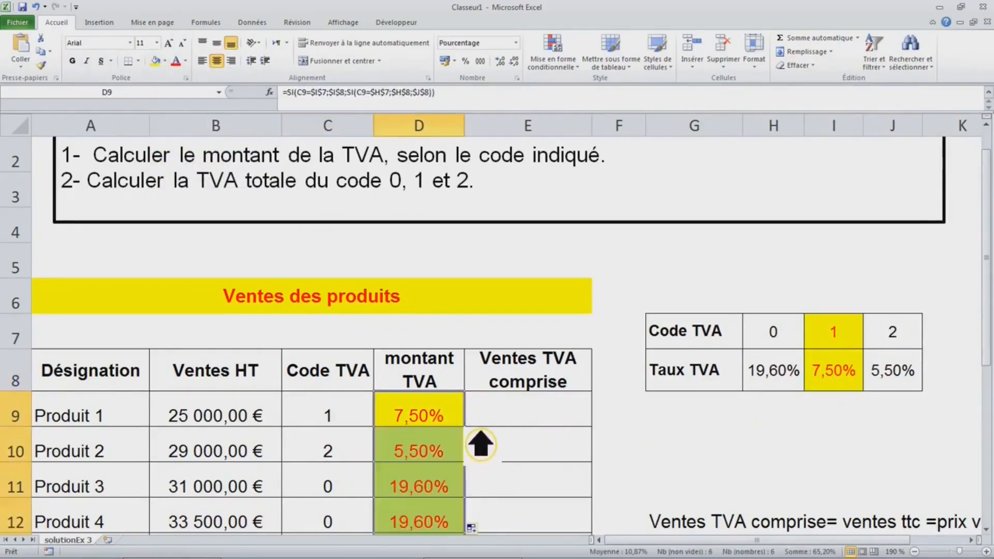
click(456, 448)
click(349, 451)
click(429, 455)
- Change D9 to =B9*SI(C9=$I$7;$I$8;SI(C9=$H$7;$H$8;$J$8)) and fill it down the montant TVA column
click(433, 416)
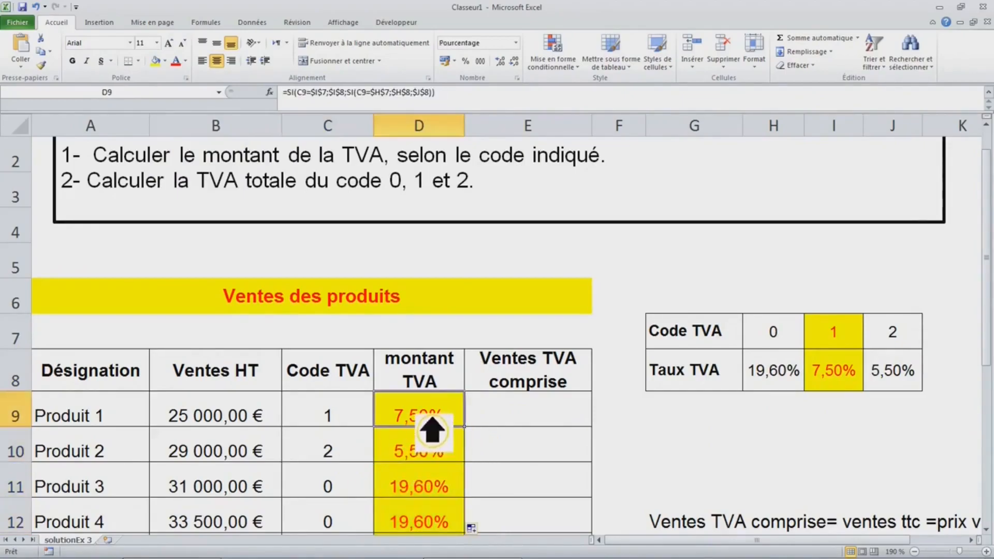
drag(285, 93, 473, 100)
key(ctrl+c)
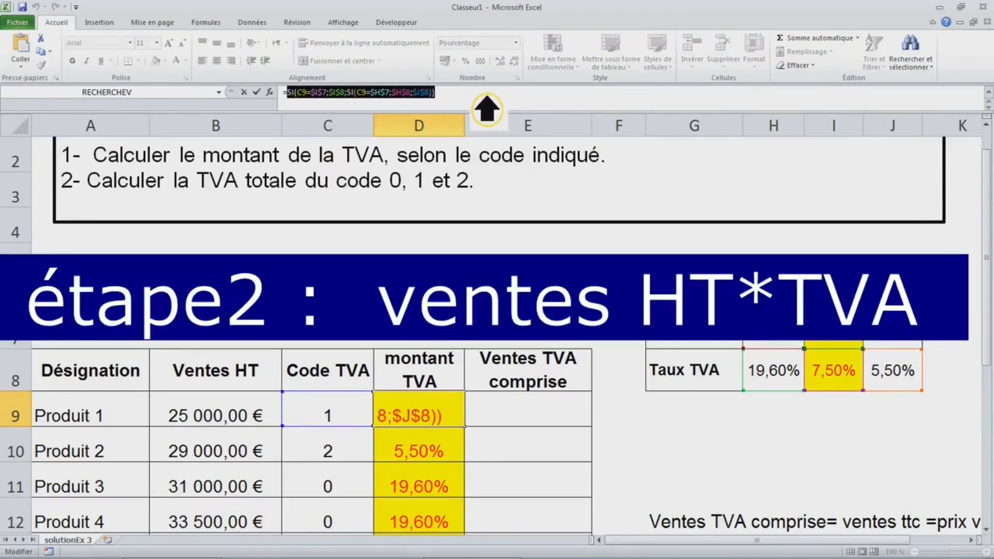
text(=B9)
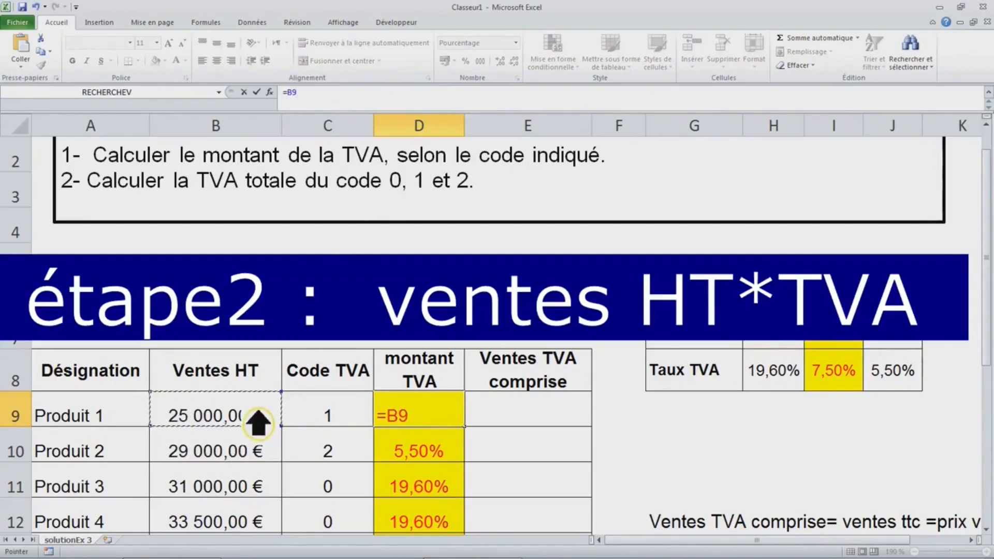
text(*)
key(ctrl+v)
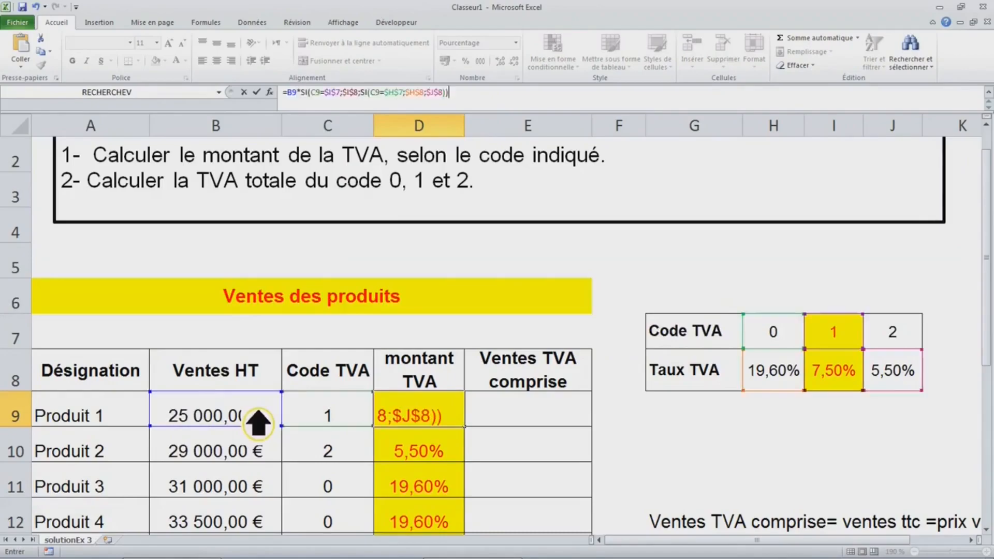
key(ctrl+Return)
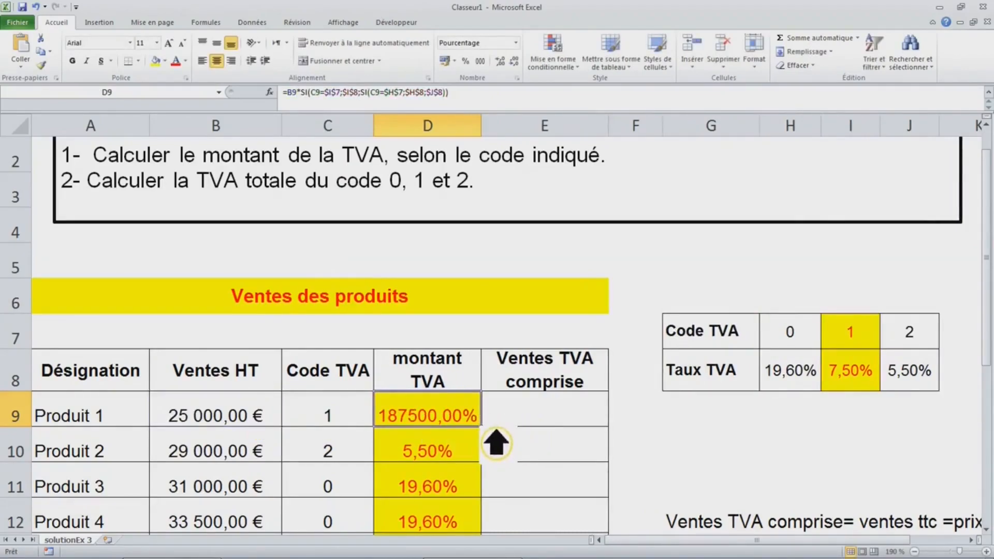
double_click(481, 427)
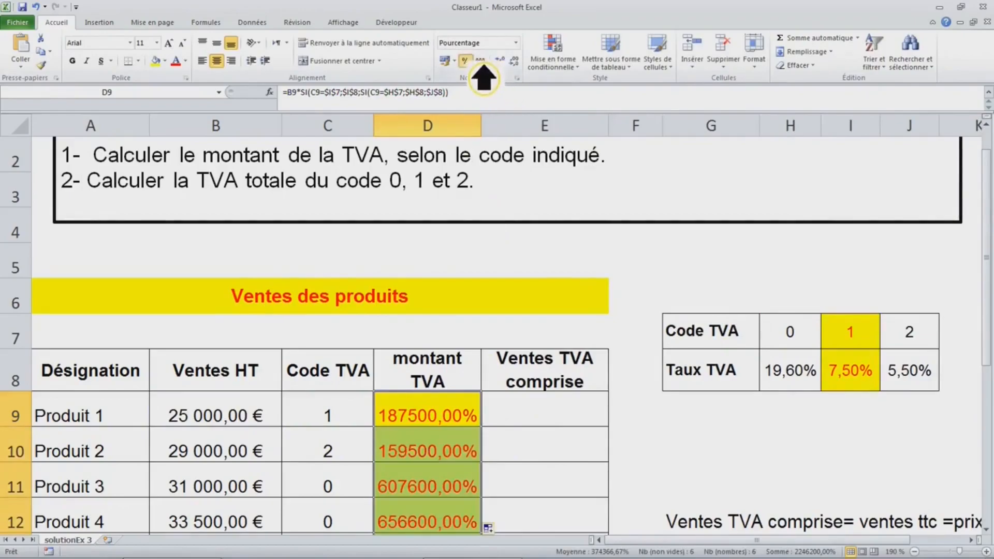
- Apply the Comptabilité number format to the filled montant TVA cells
click(466, 61)
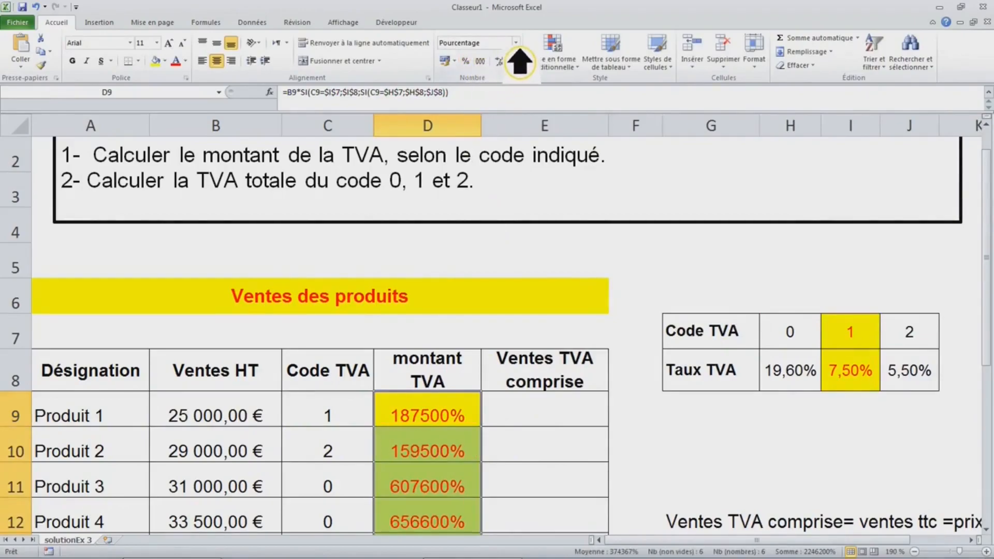
click(515, 43)
click(516, 43)
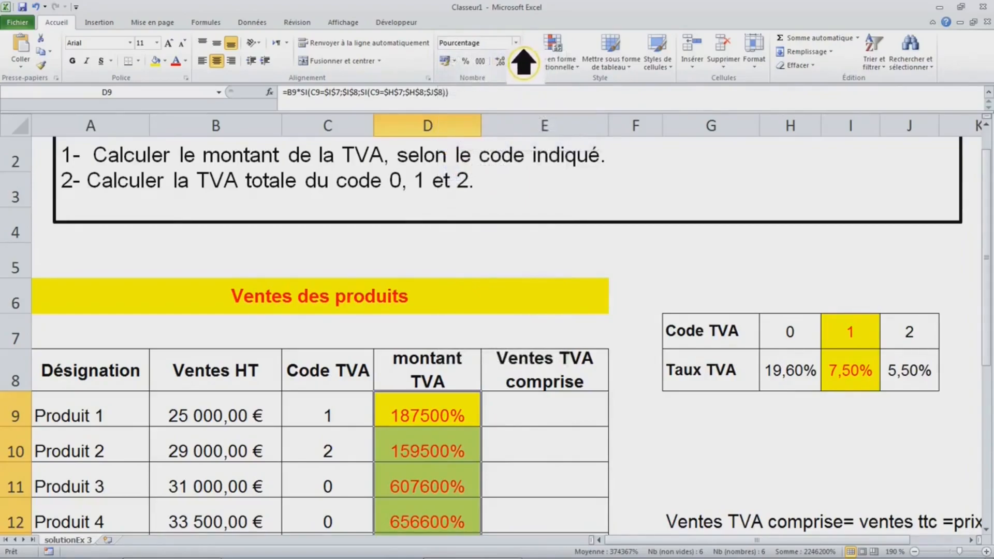
click(517, 44)
click(498, 140)
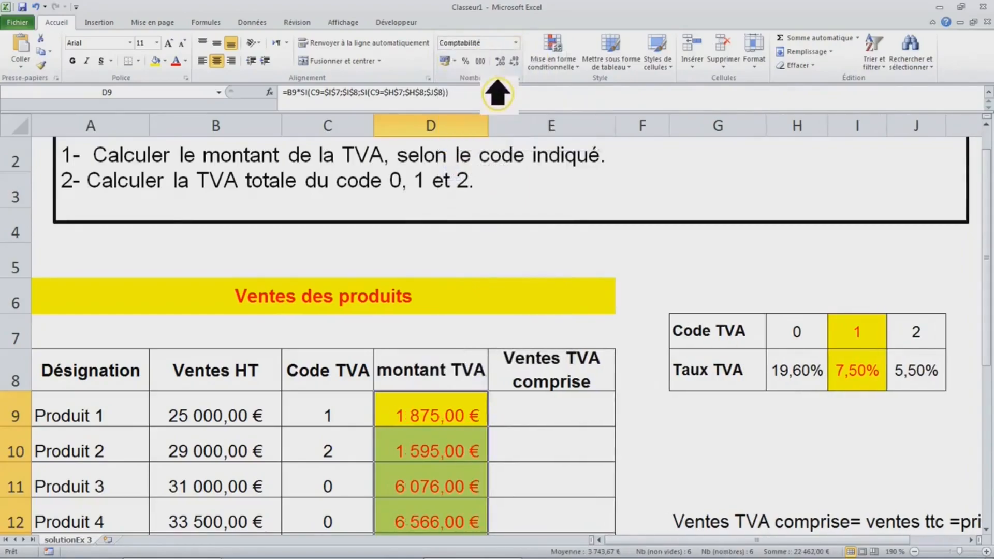
- Set the code 1 TVA rate in I8 to 10% to test the linked montant TVA formula
click(238, 420)
click(435, 422)
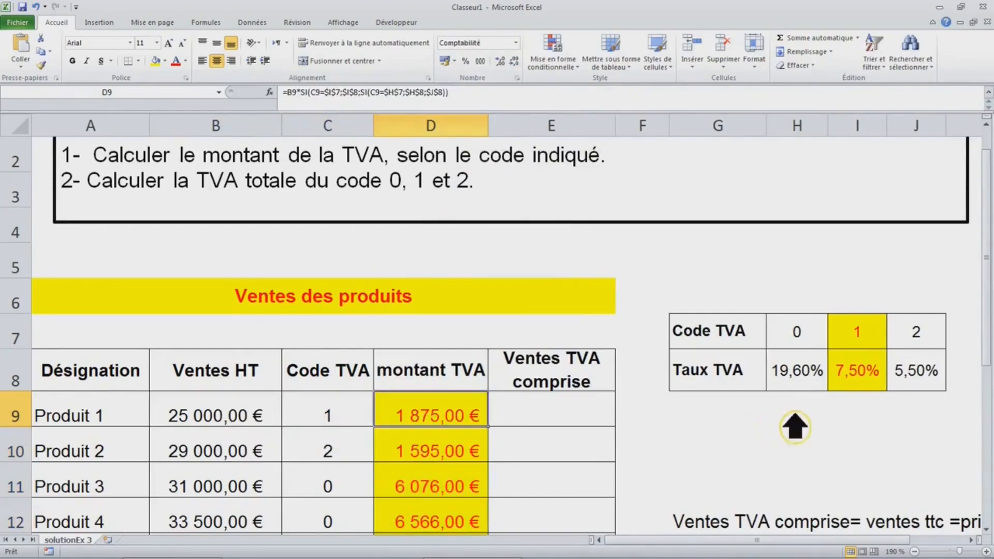
click(857, 331)
click(881, 385)
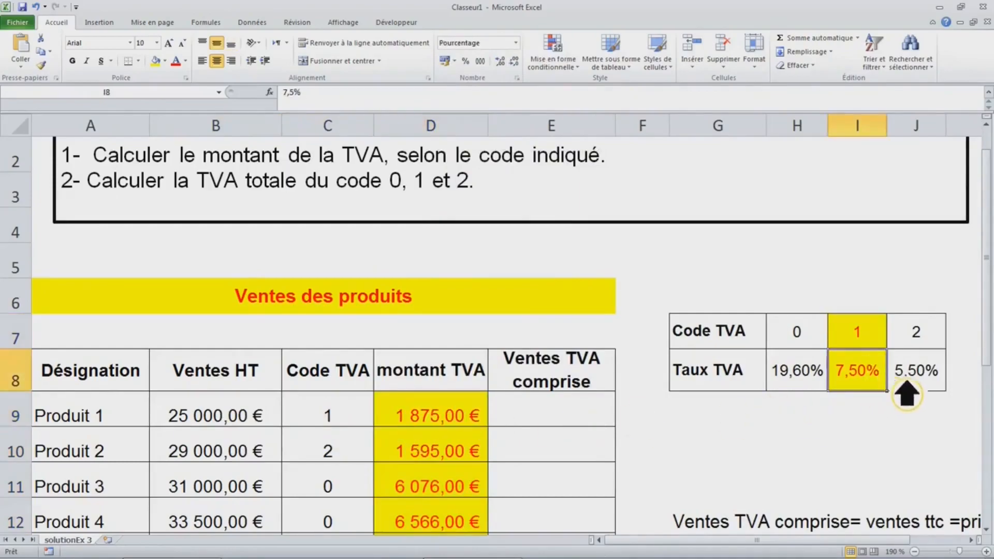
text(10)
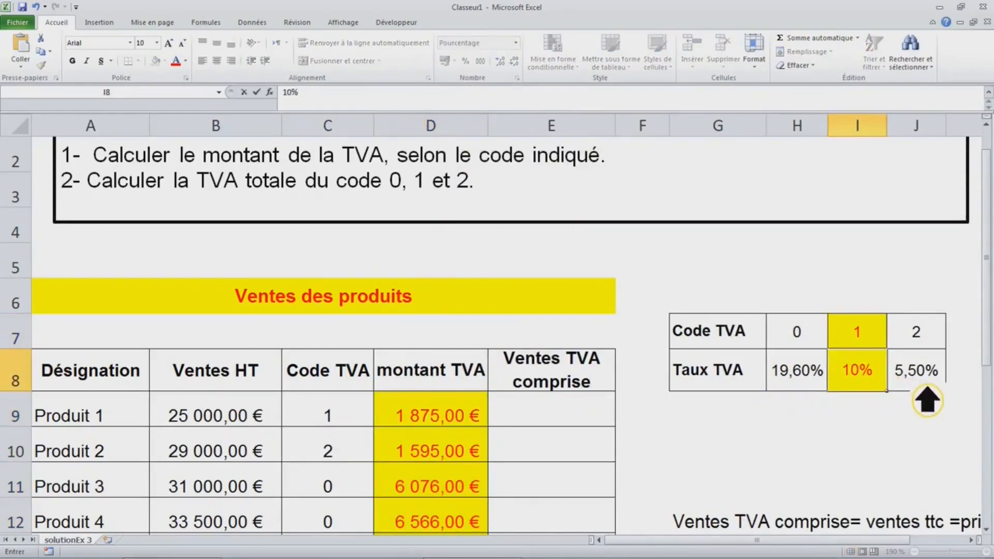
key(Return)
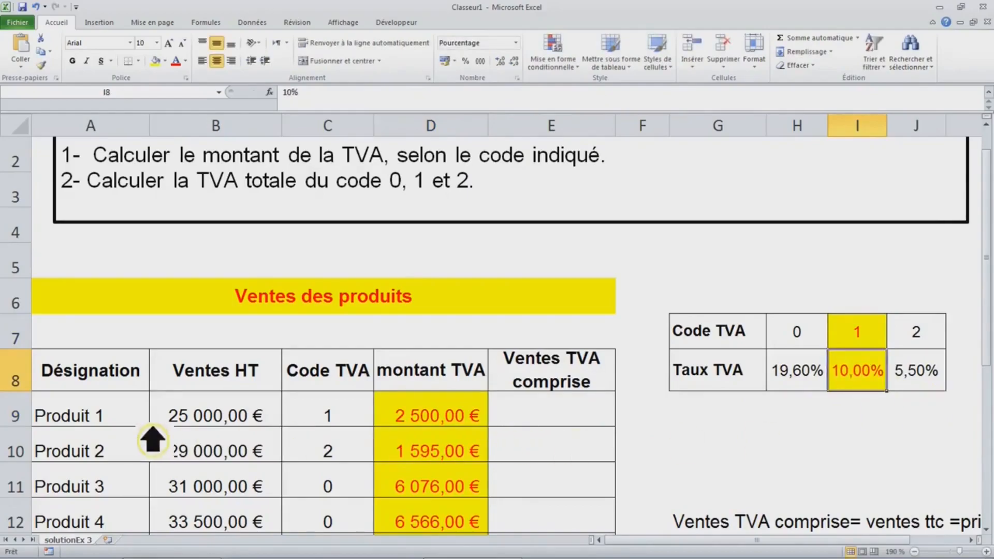
- Try a 20% TVA rate for code 1 in I8, and undo the rate changes
click(215, 417)
click(441, 416)
click(856, 386)
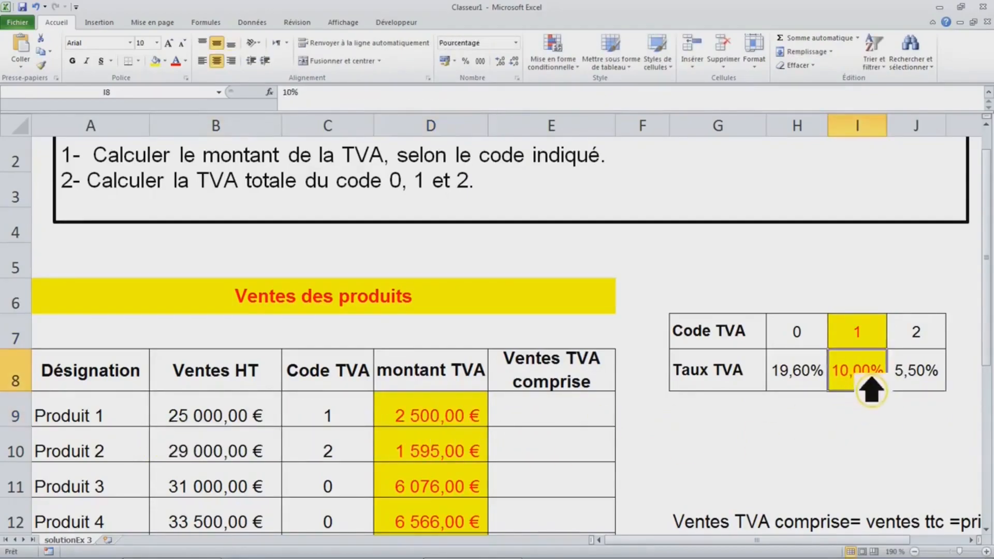
text(2)
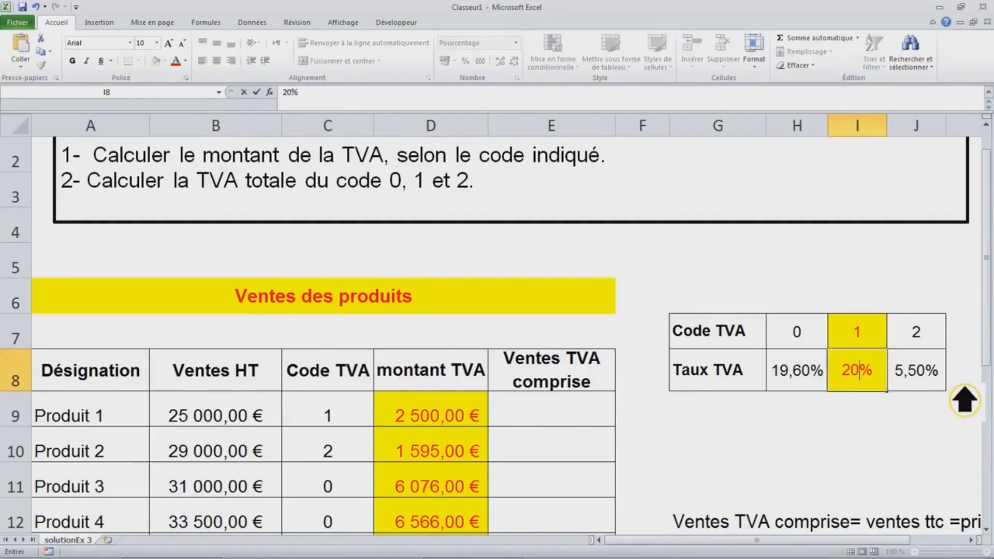
click(545, 412)
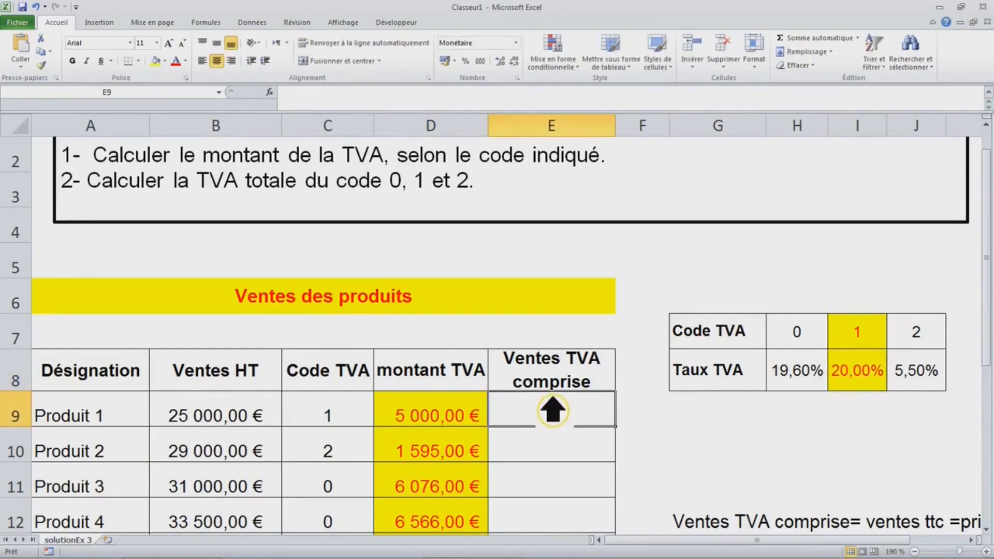
key(ctrl+z)
- Examine the nested SI formula in D9 for Produit 1's montant TVA, leaving it unedited
click(455, 428)
double_click(436, 435)
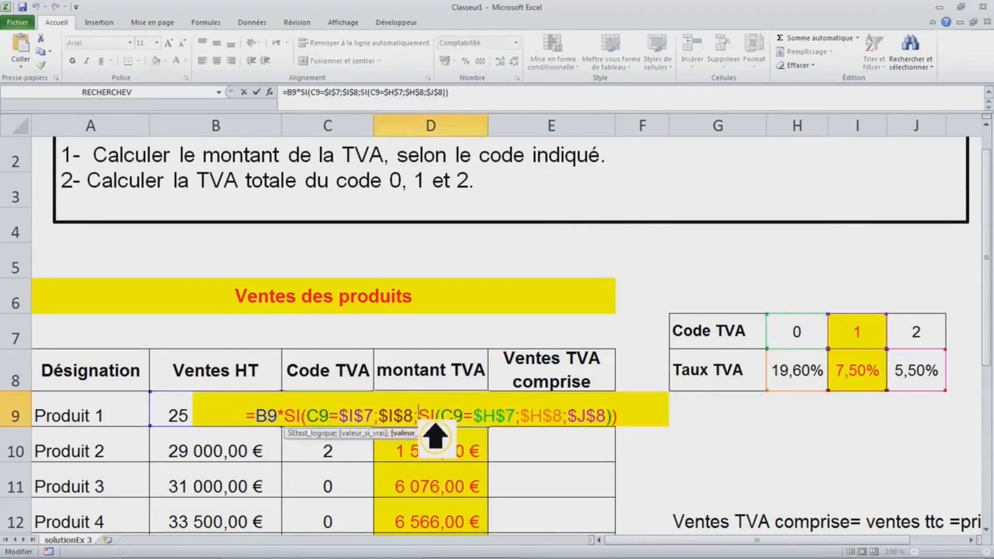
drag(257, 433, 694, 434)
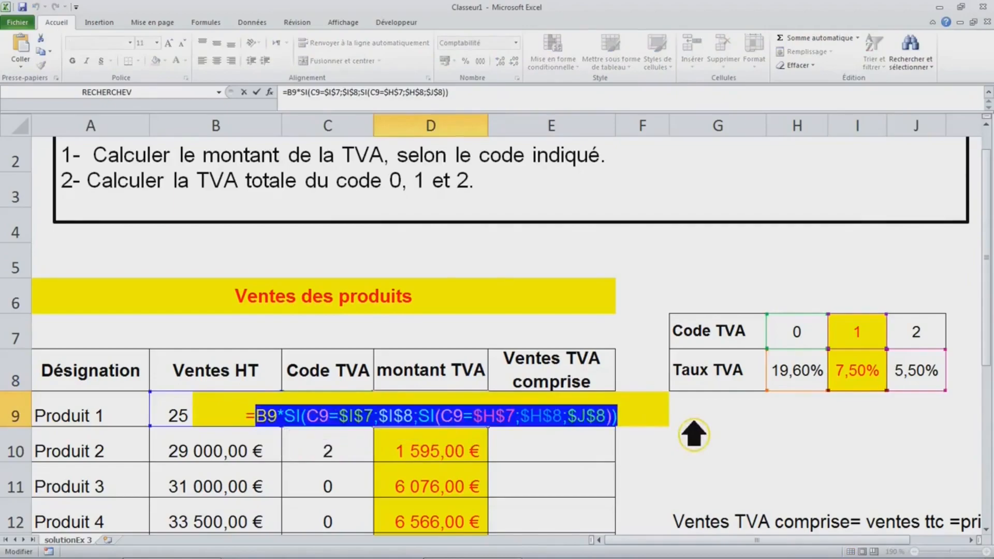
key(Escape)
- Calculate Produit 1's Ventes TVA comprise in E9 with the formula =D9+B9
click(561, 433)
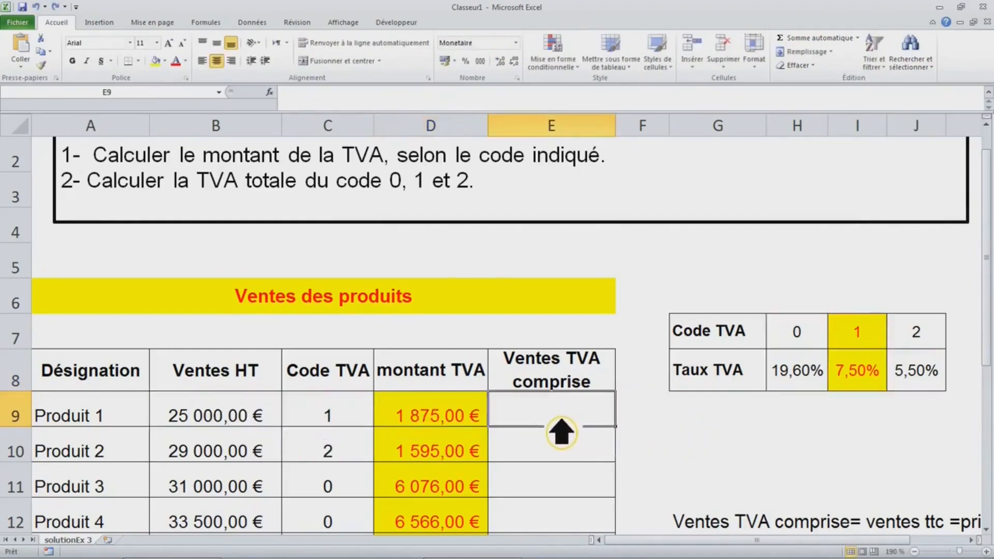
text(=)
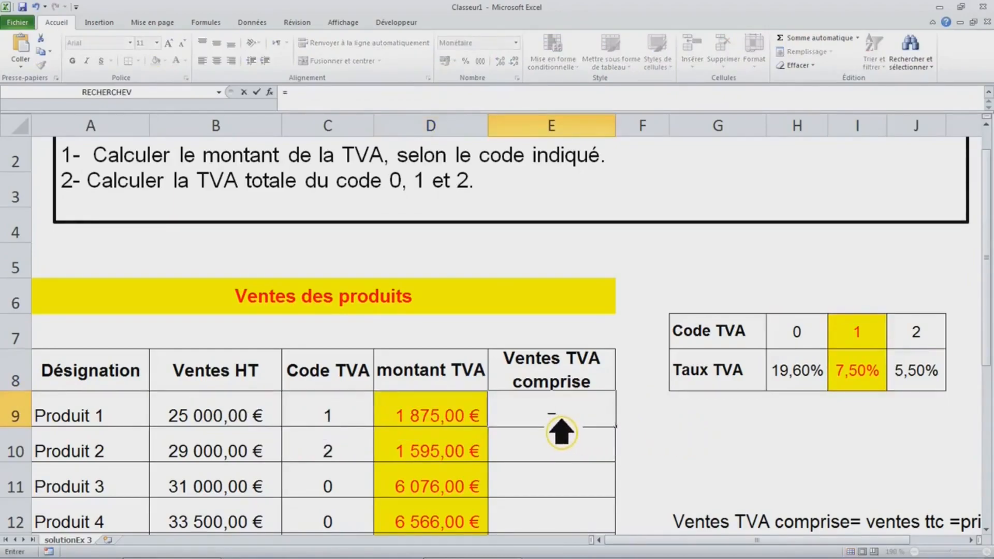
click(472, 424)
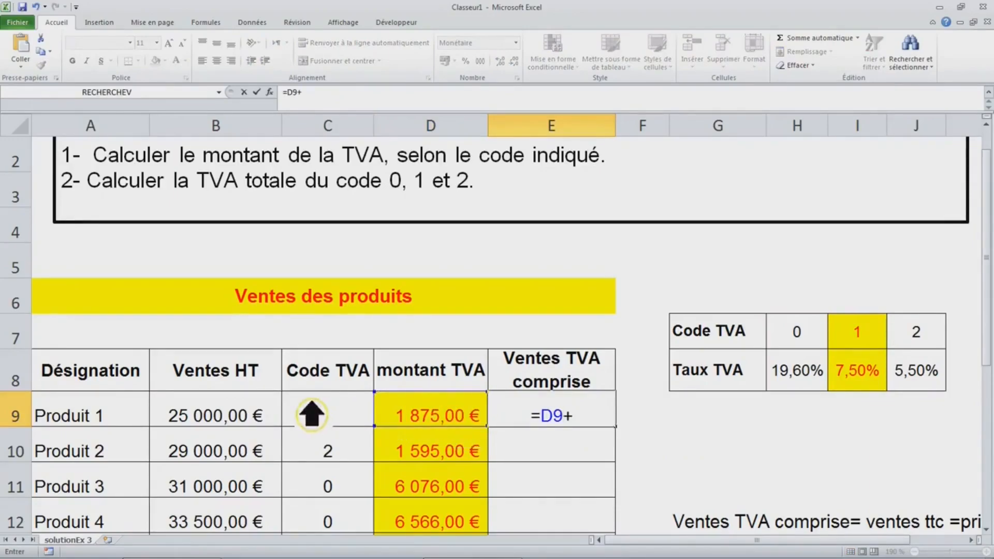
click(239, 412)
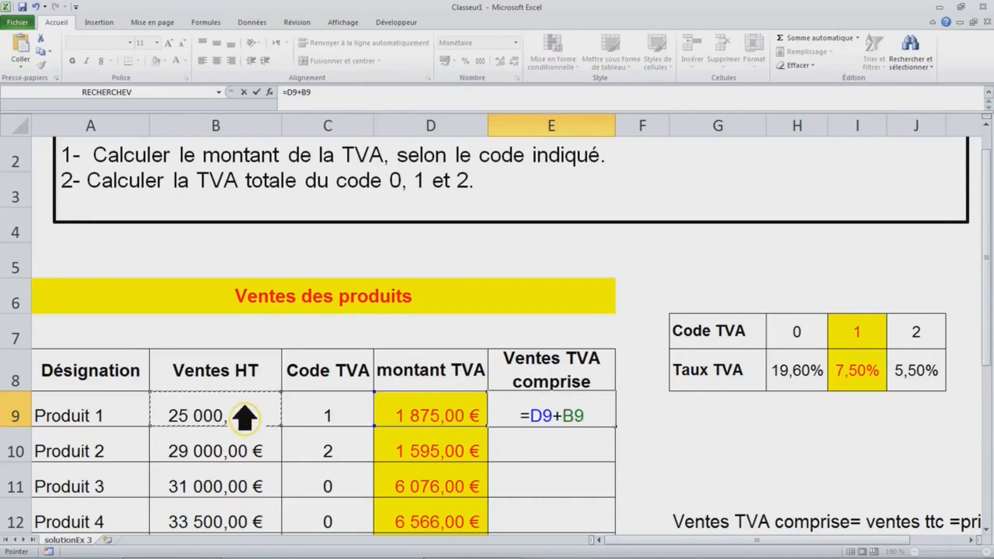
key(ctrl+Return)
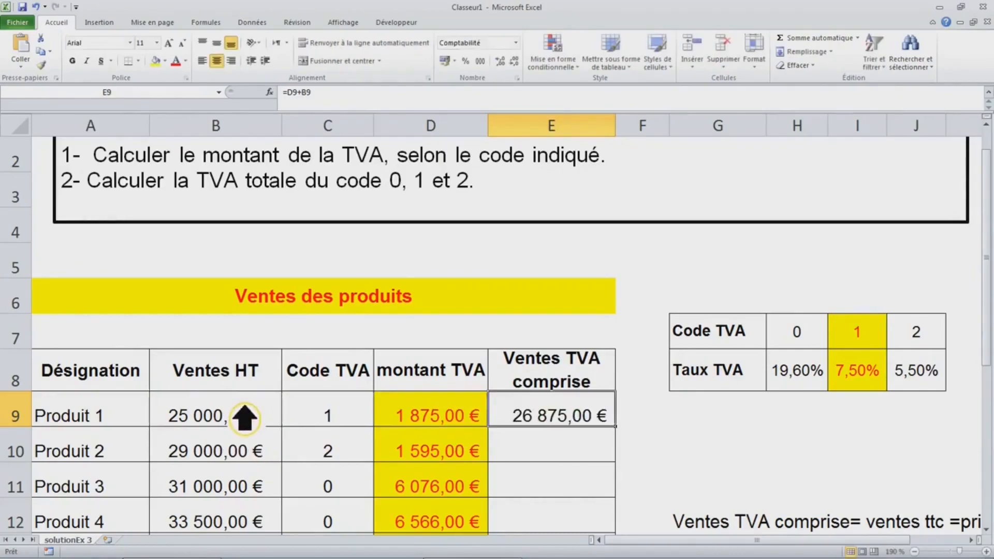
- Move the Ventes TVA comprise explanation text from G12 to B5, above the products table
click(715, 523)
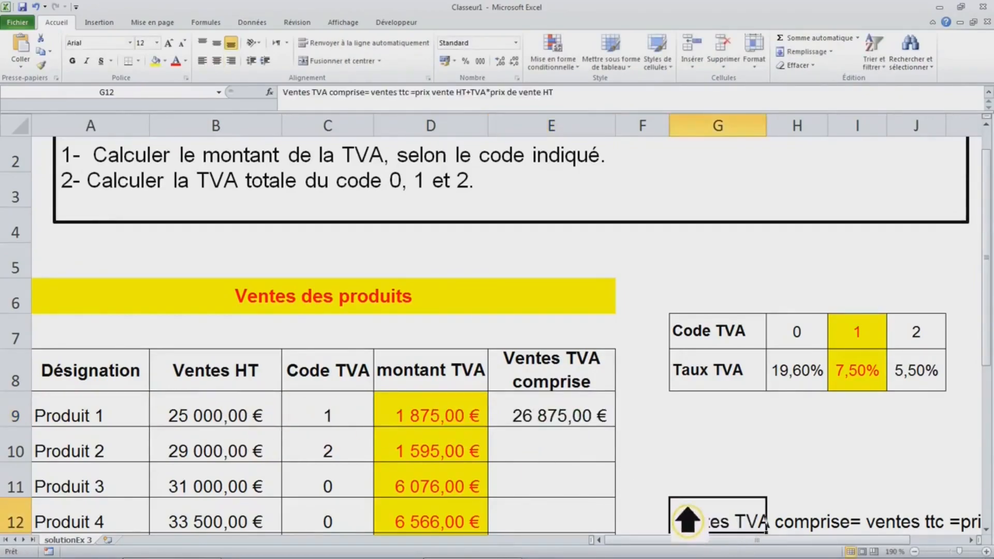
drag(686, 520, 296, 269)
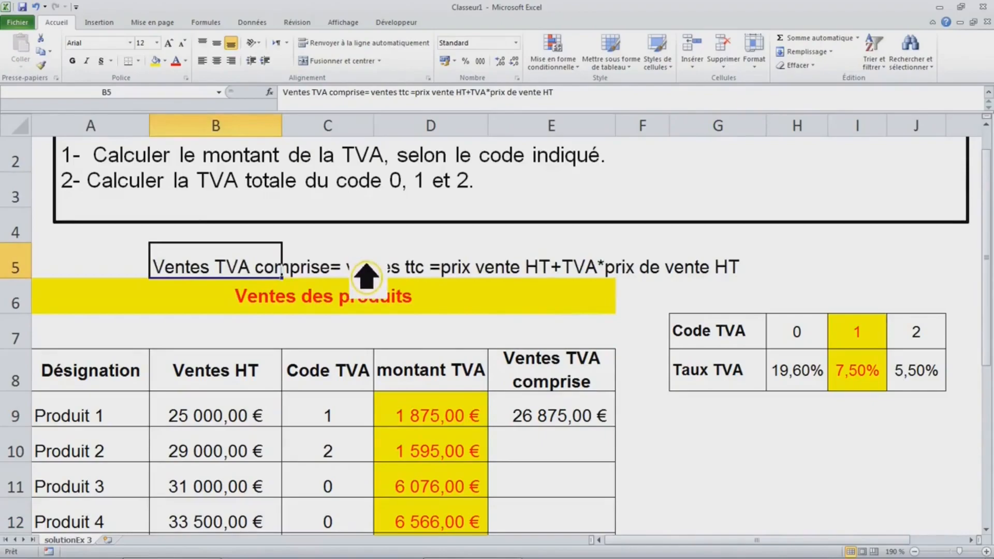
drag(249, 278, 706, 282)
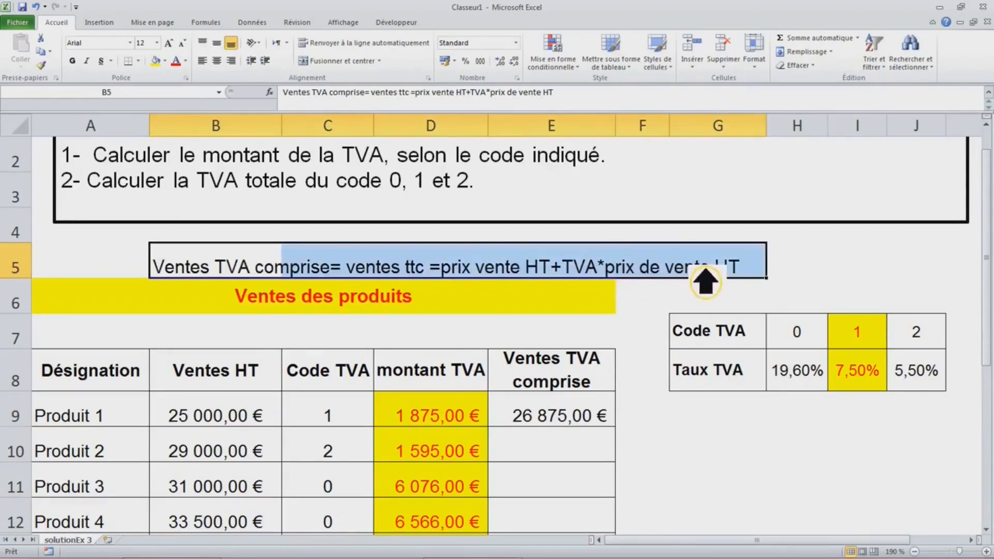
- Fill the E9 formula down the Ventes TVA comprise column for the remaining products
click(668, 303)
click(585, 422)
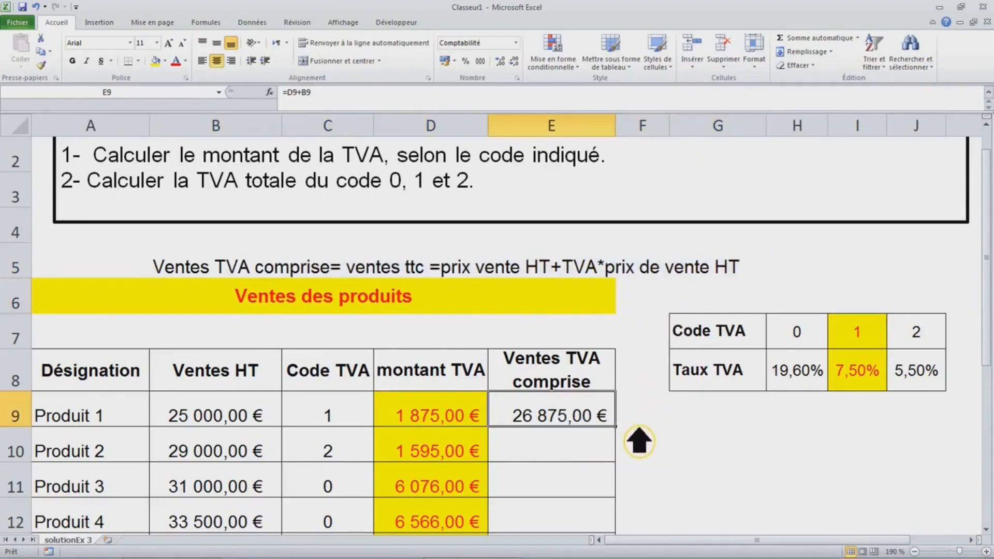
double_click(616, 426)
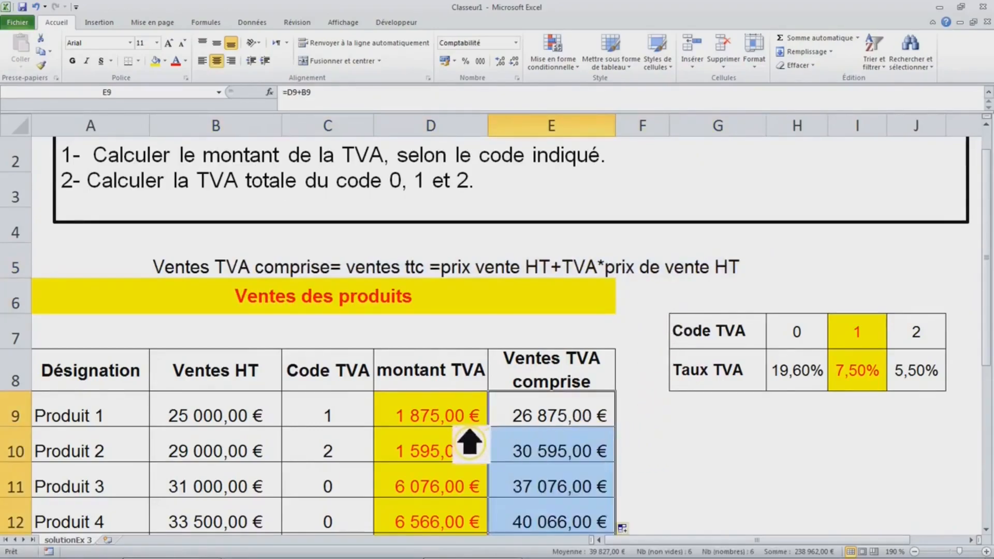
- Clear the yellow fill and red font from the montant TVA cells D9:D14, and make them bold at size 12
click(435, 417)
key(ctrl+shift+Down)
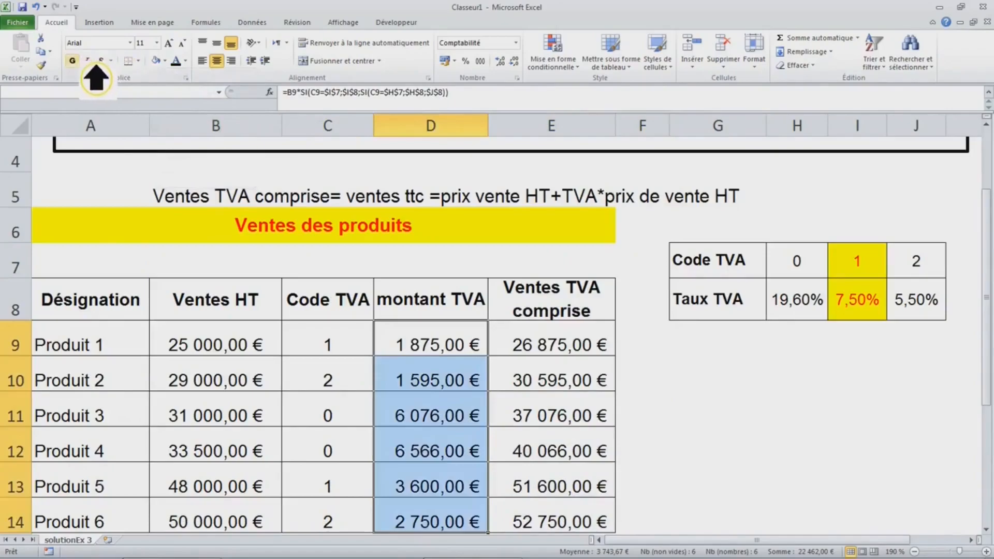
click(73, 61)
click(169, 44)
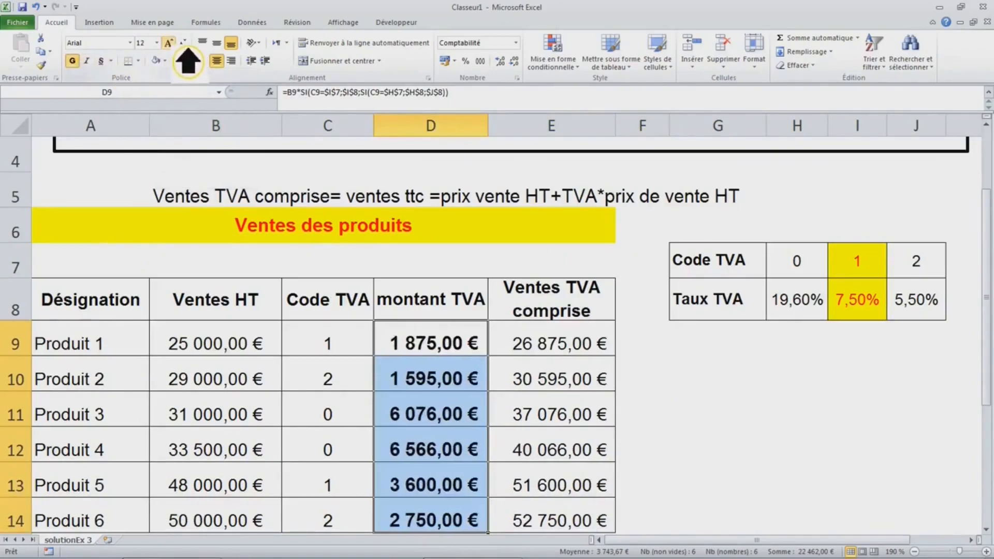
click(538, 388)
- Set the code 0 TVA rate in H8 to 19,2%
scroll(537, 387, up, 1)
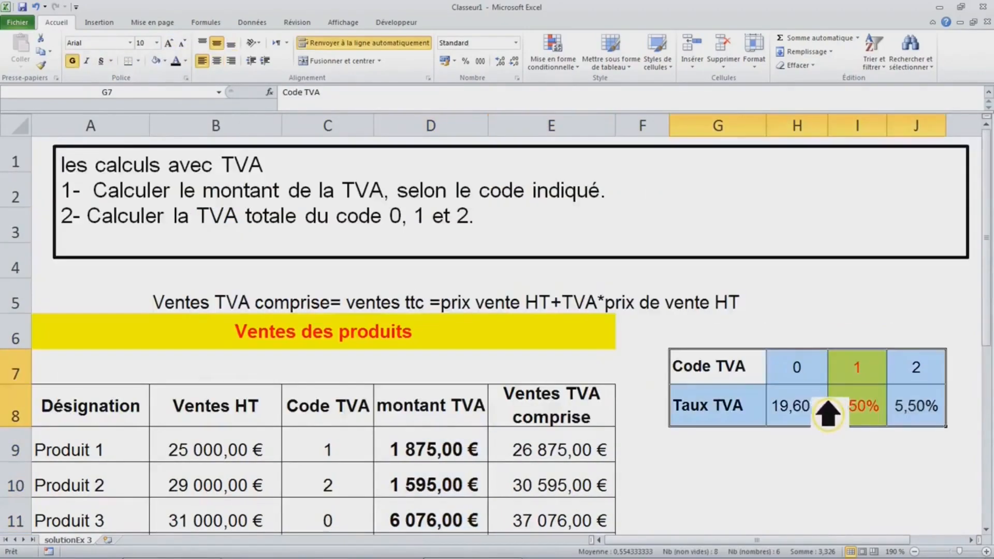
click(803, 415)
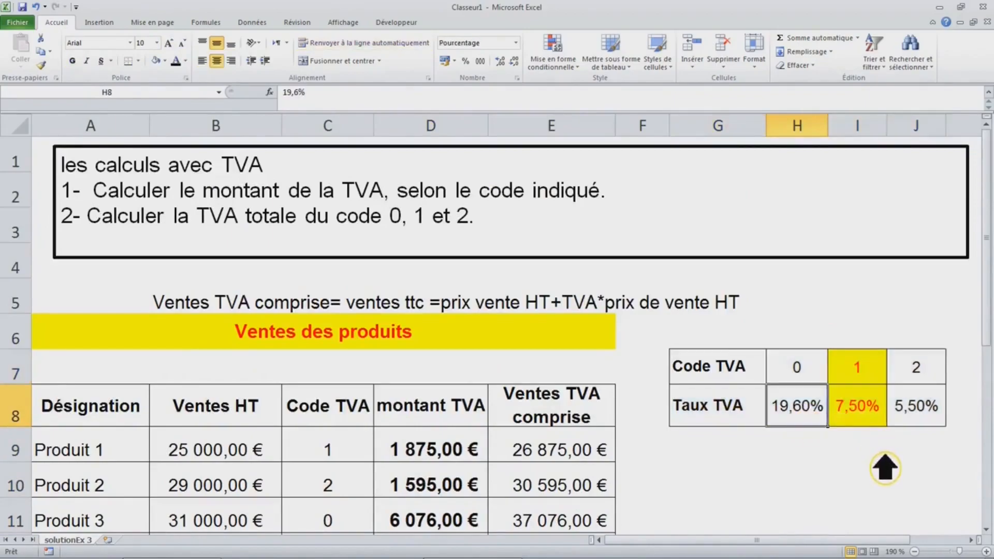
text(1)
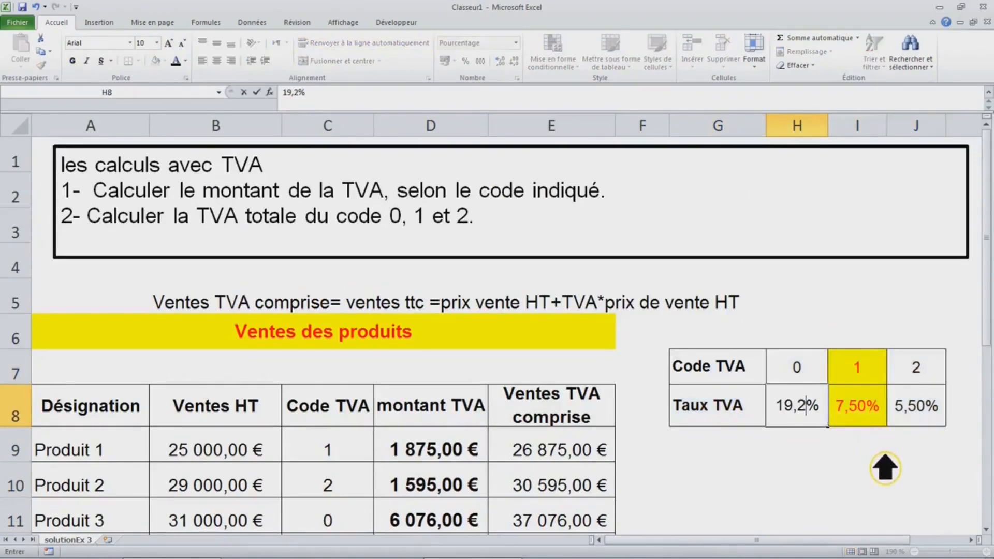
key(ctrl+Return)
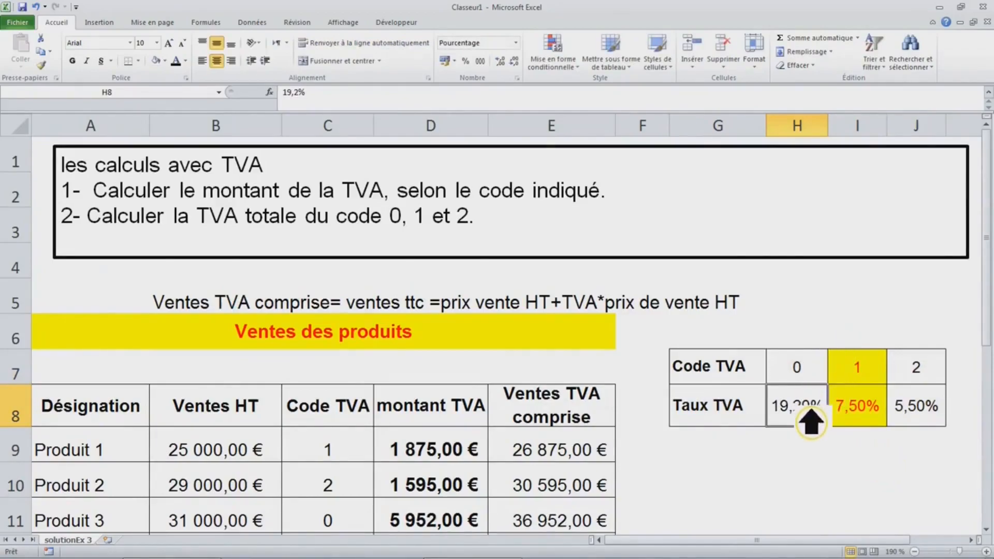
- Restore the code 0 TVA rate in H8 to 19,6% and select the montant TVA formula cell D9
text(1)
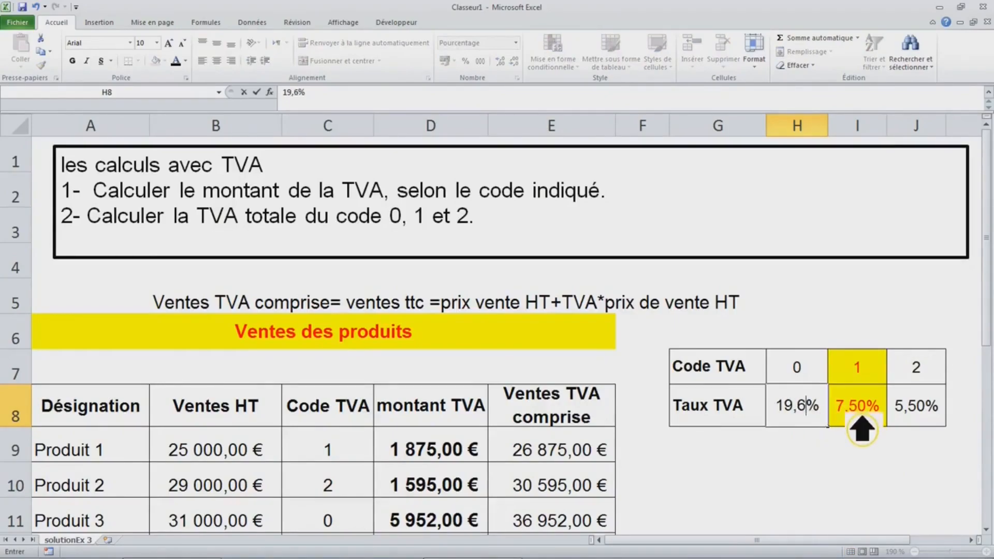
key(ctrl+Return)
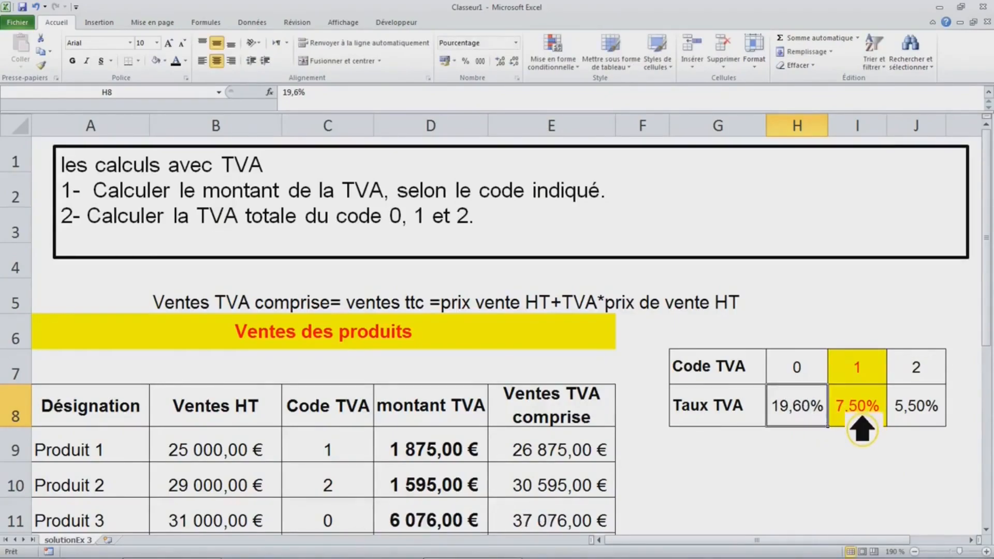
click(461, 458)
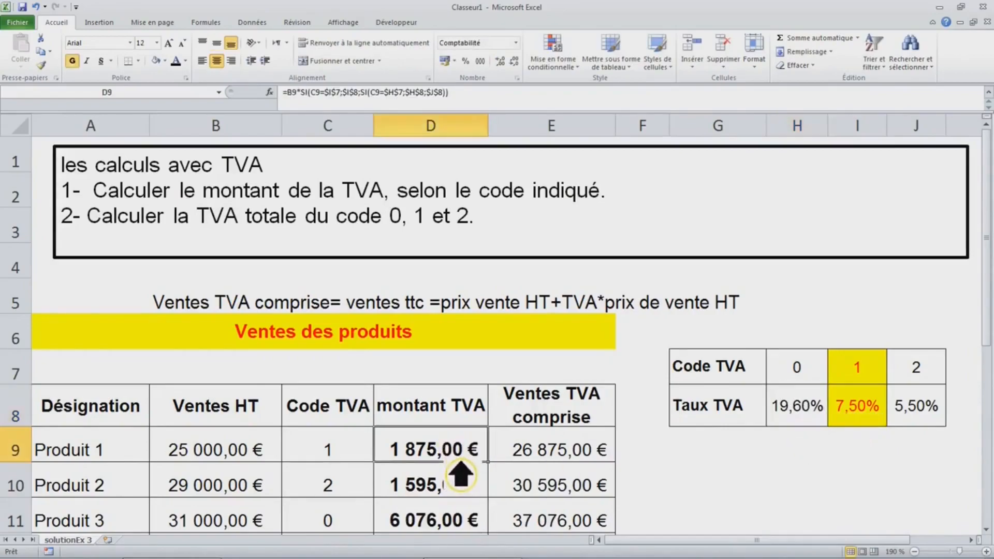